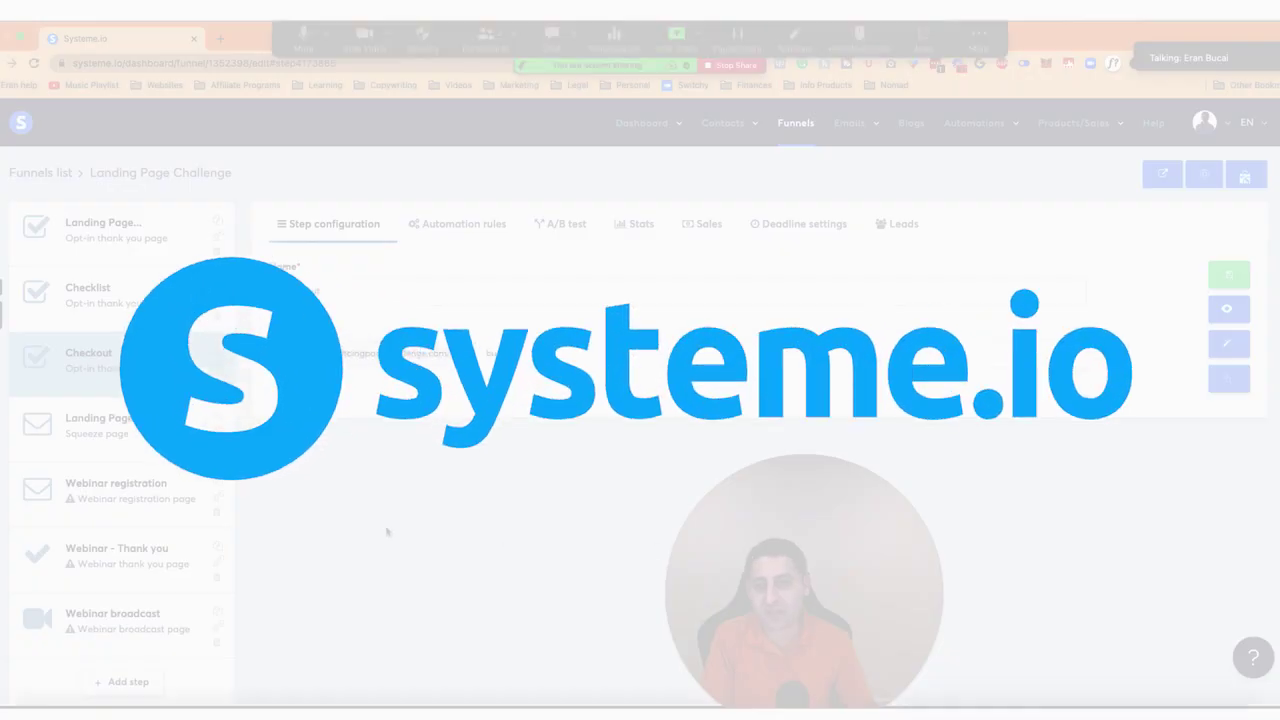
- Scroll down and open the Add new step form below the Landing Page Challenge funnel's steps
scroll(165, 520, "down", 2)
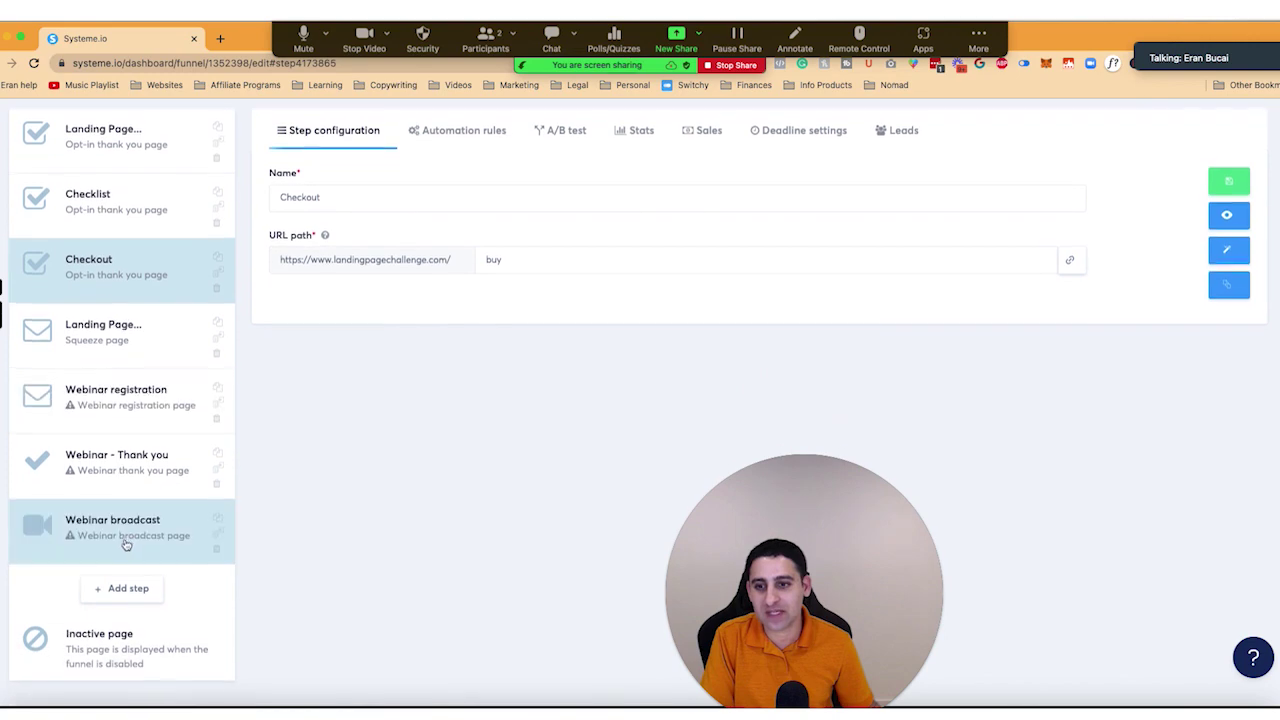
left_click(122, 591)
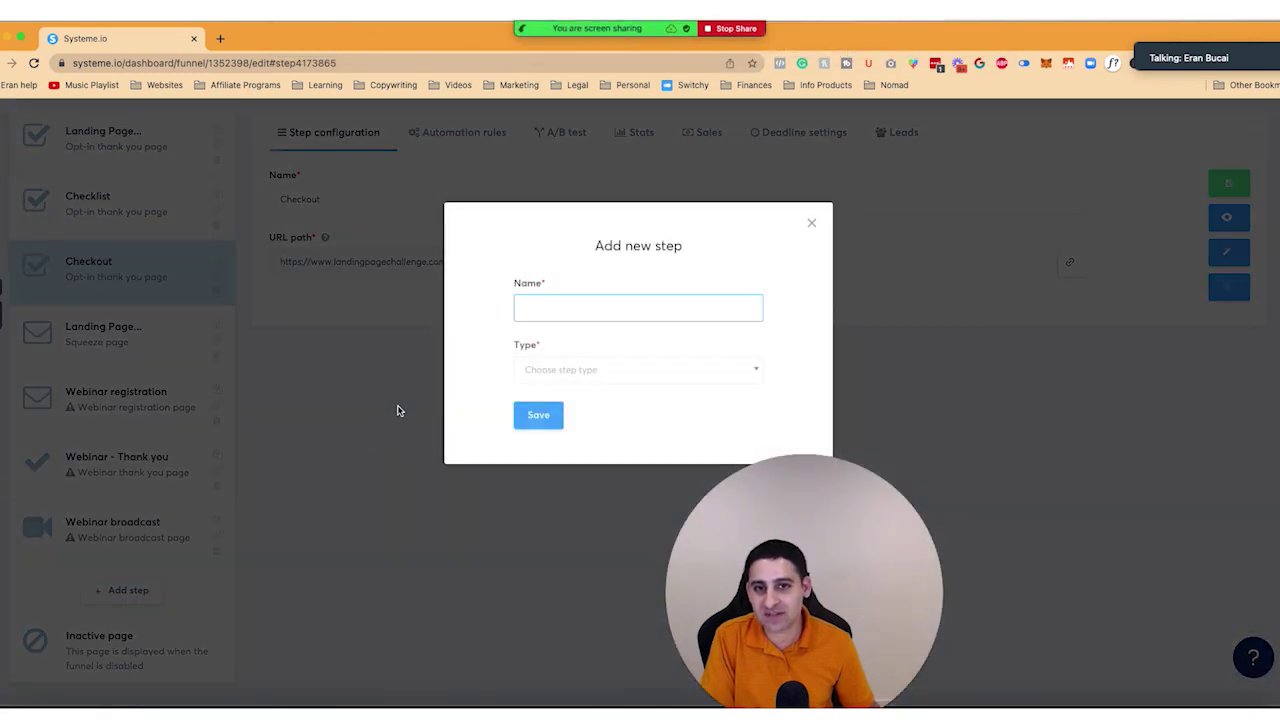
- Create an Order form step named 'Checkout page' and pick a page template for it
left_click(551, 307)
type("Checkou")
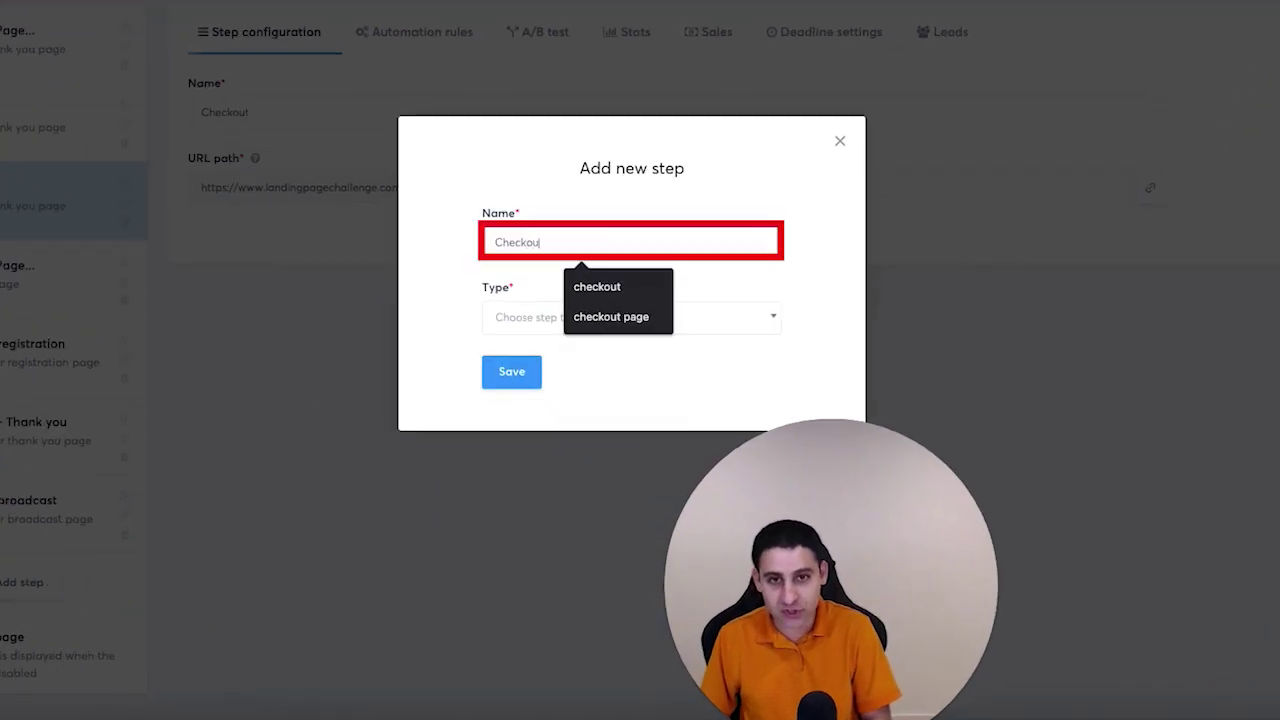
type("t page")
left_click(603, 283)
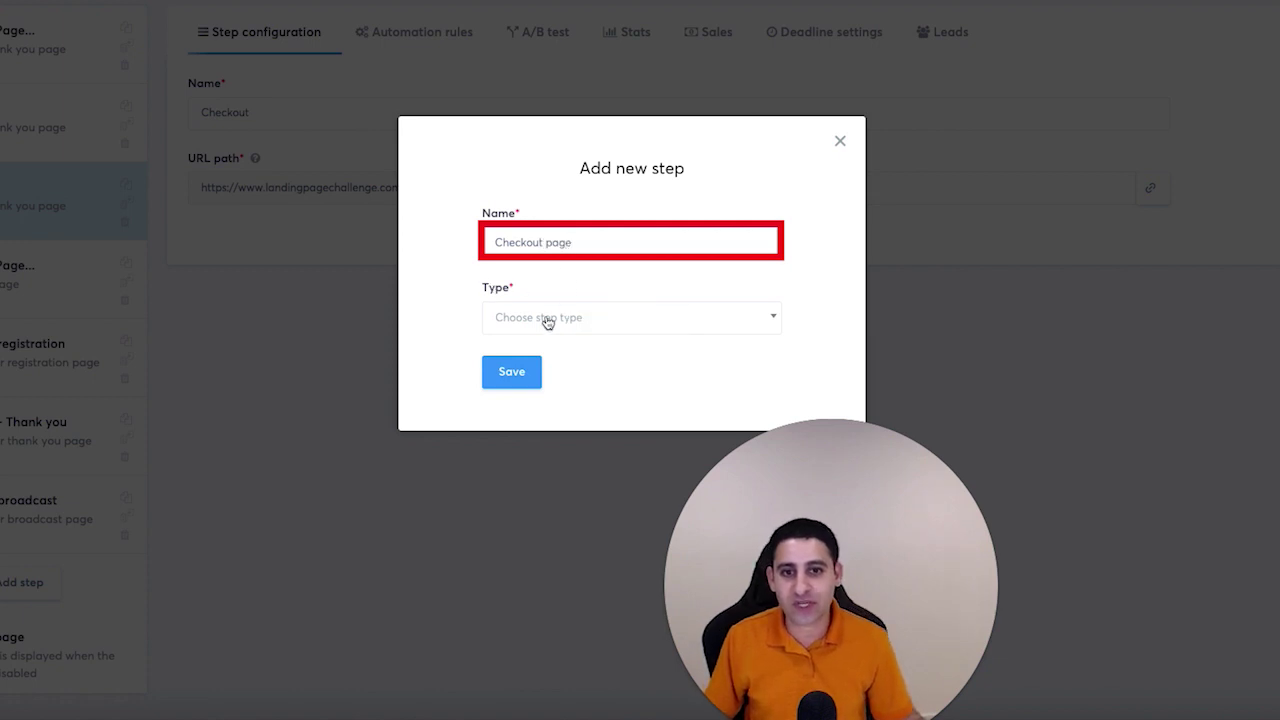
left_click(548, 320)
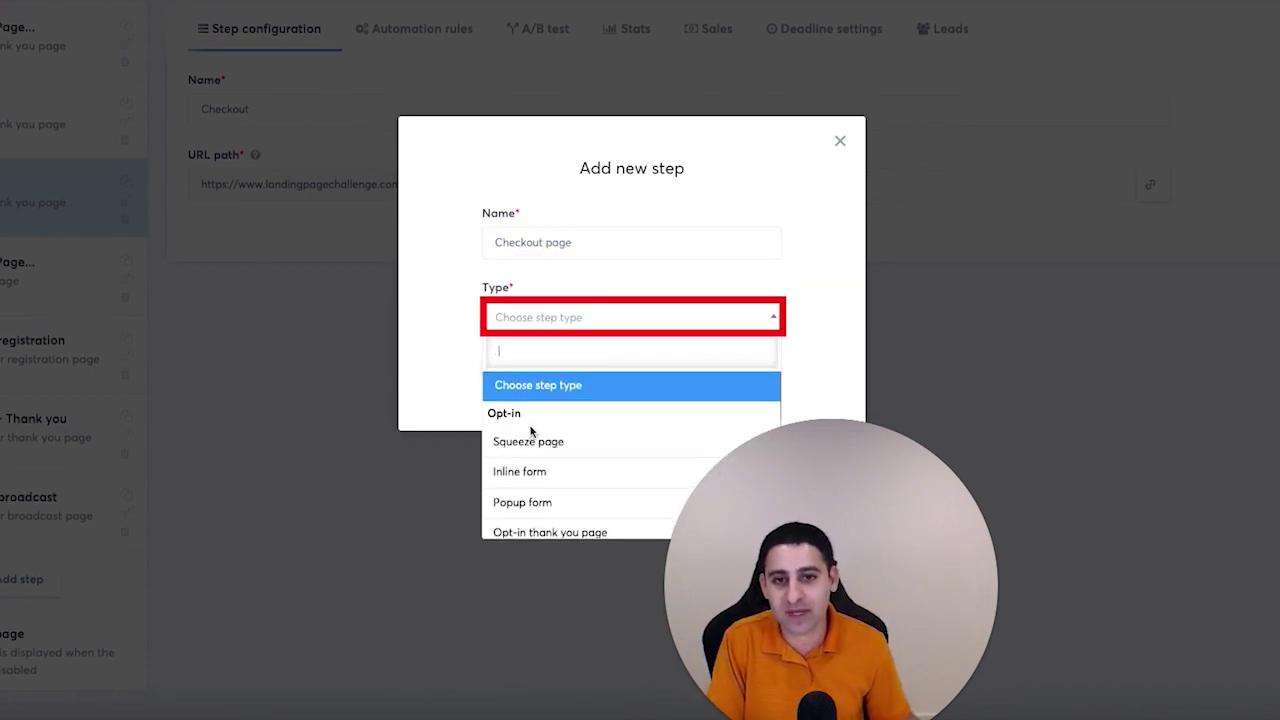
scroll(530, 432, "down", 2)
scroll(530, 432, "down", 1)
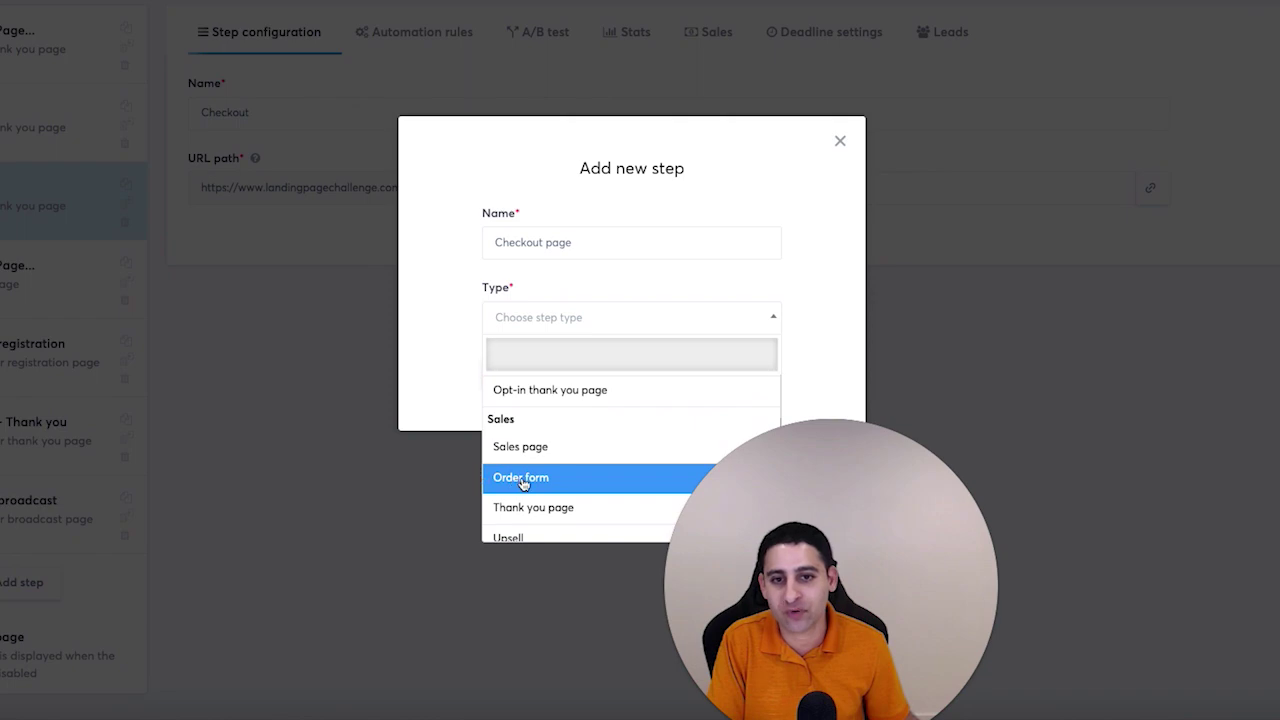
left_click(522, 478)
left_click(515, 373)
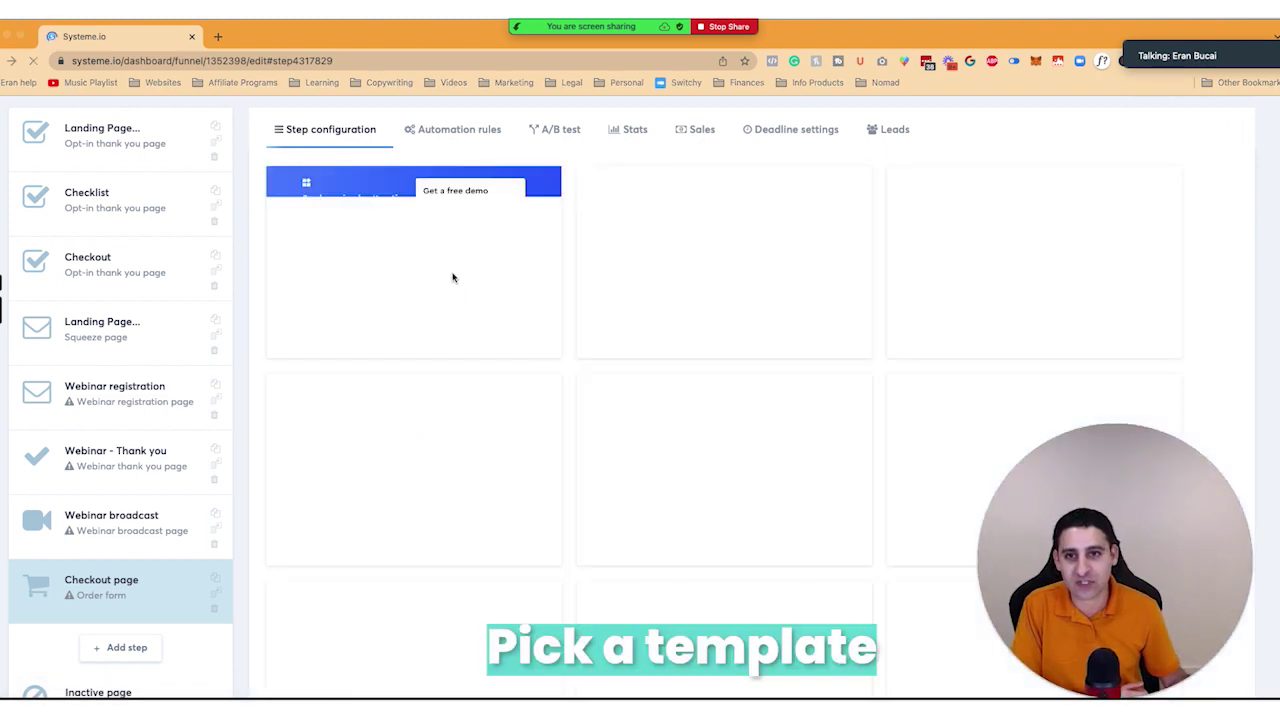
mouse_move(425, 288)
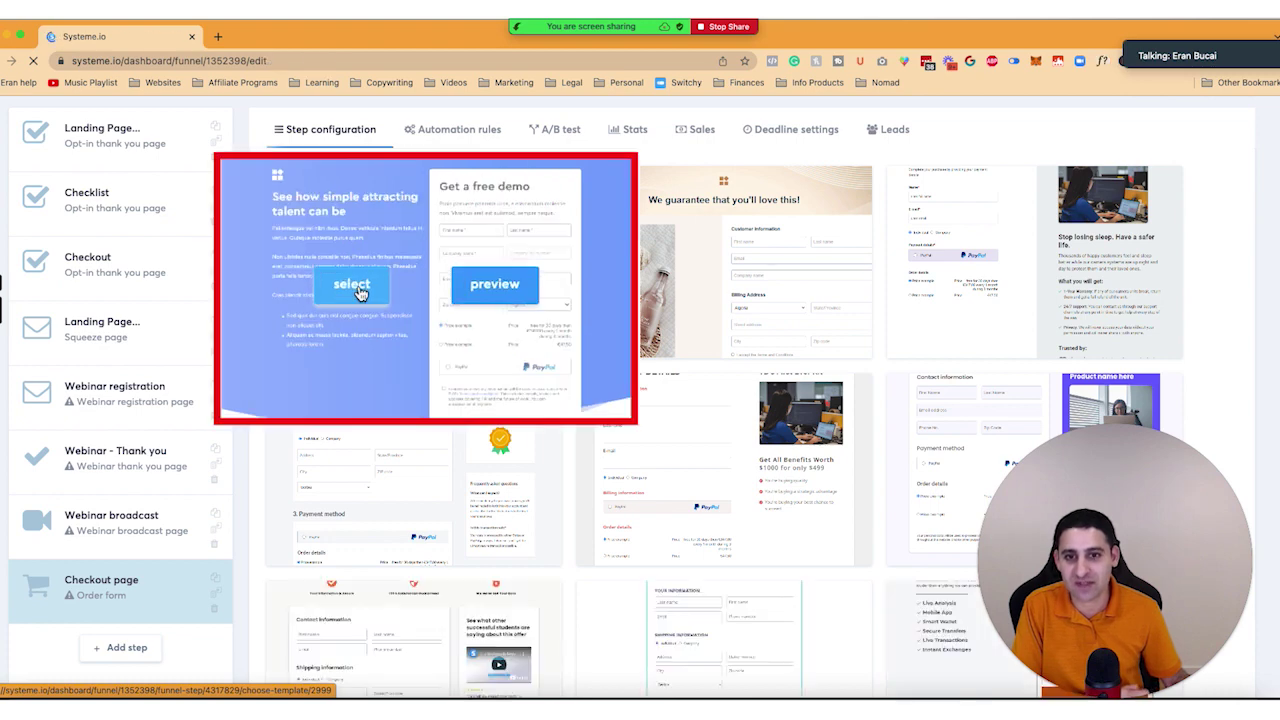
left_click(355, 287)
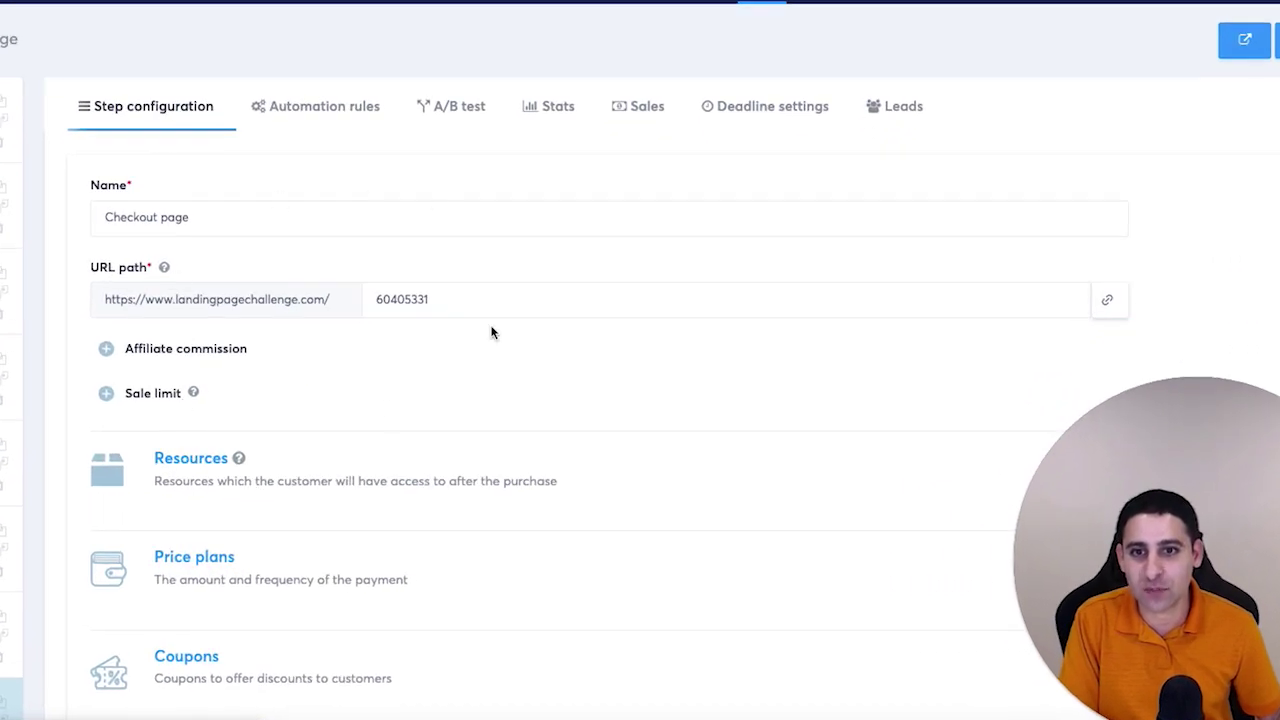
- Enable affiliate commission on the Checkout page step and set it to 25%
left_click(106, 348)
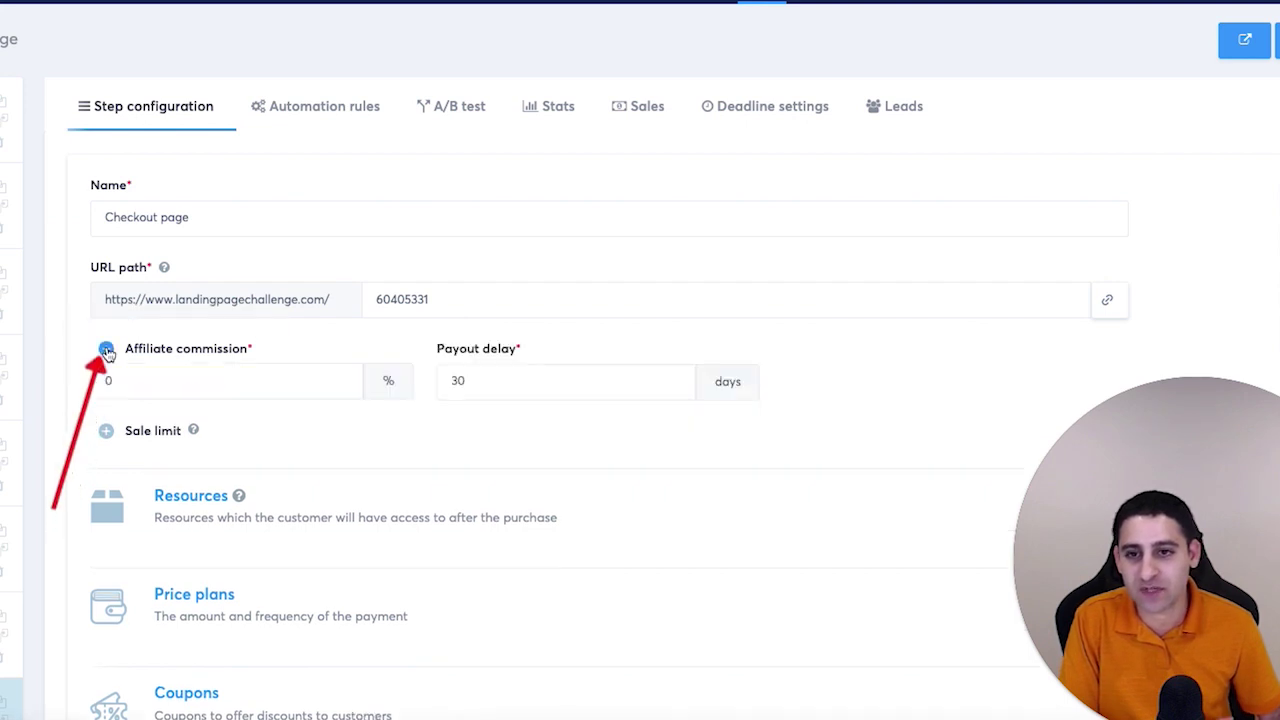
left_click(158, 378)
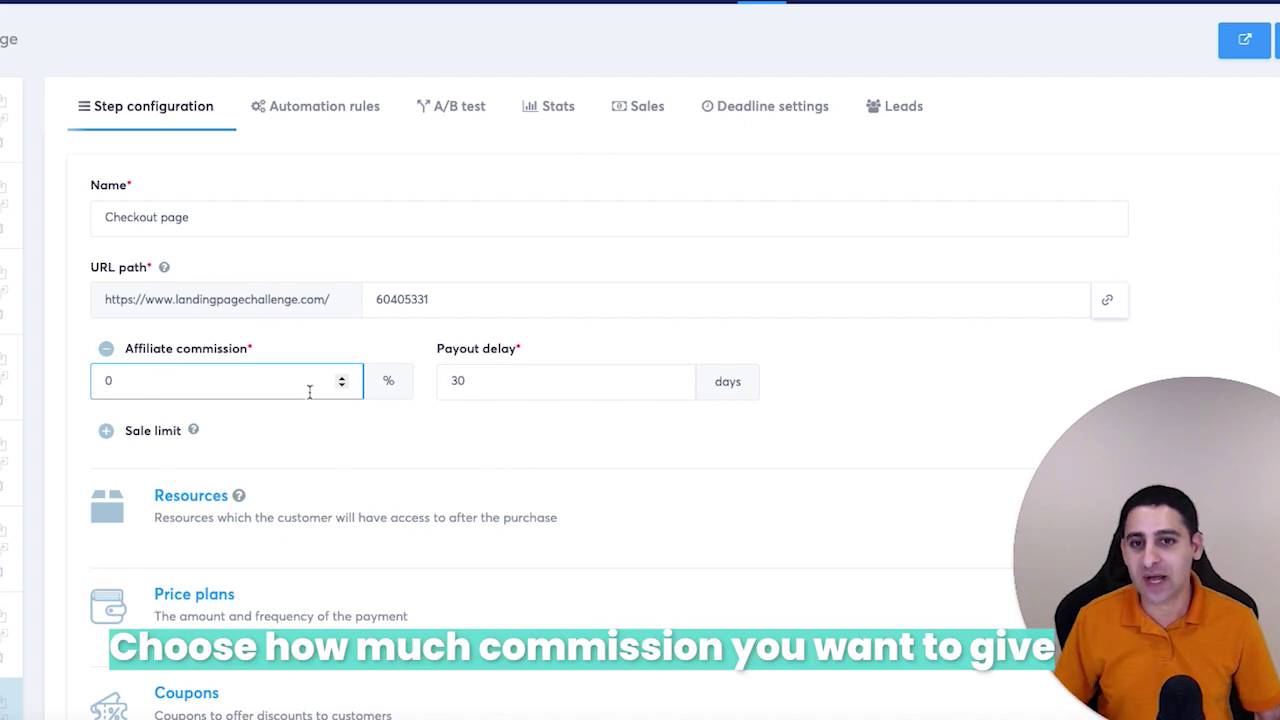
key("BackSpace")
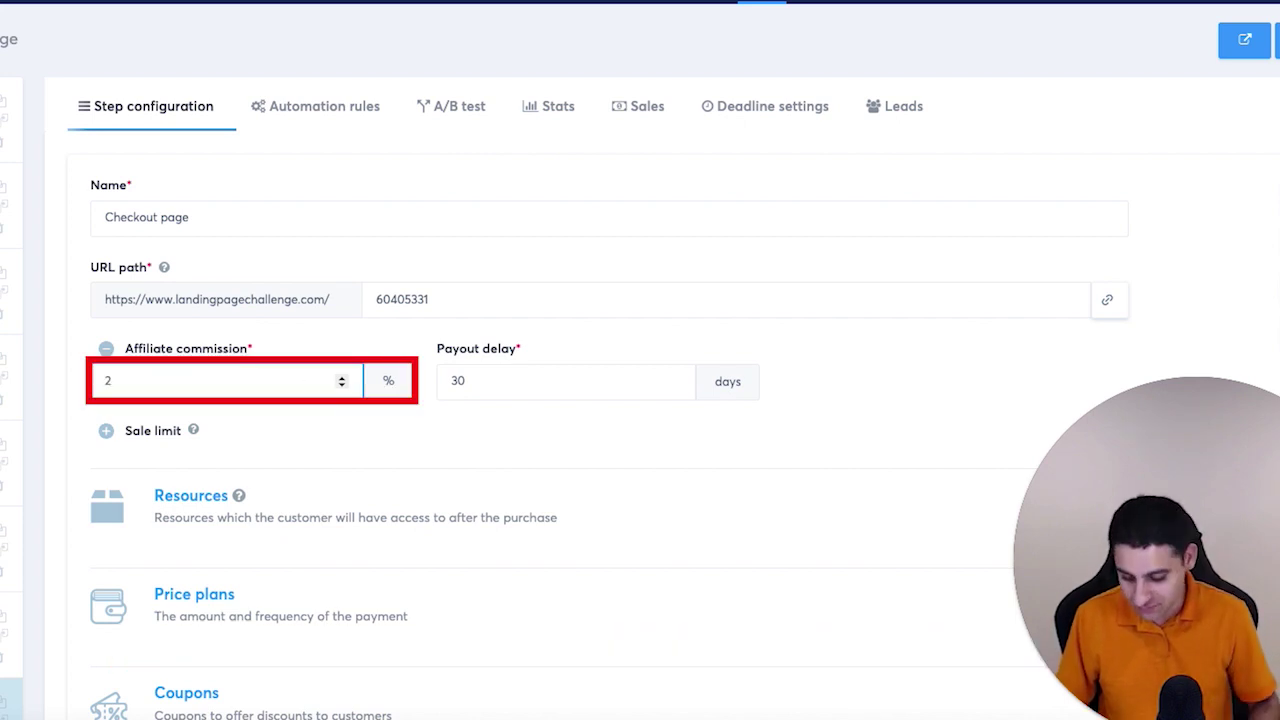
type("5")
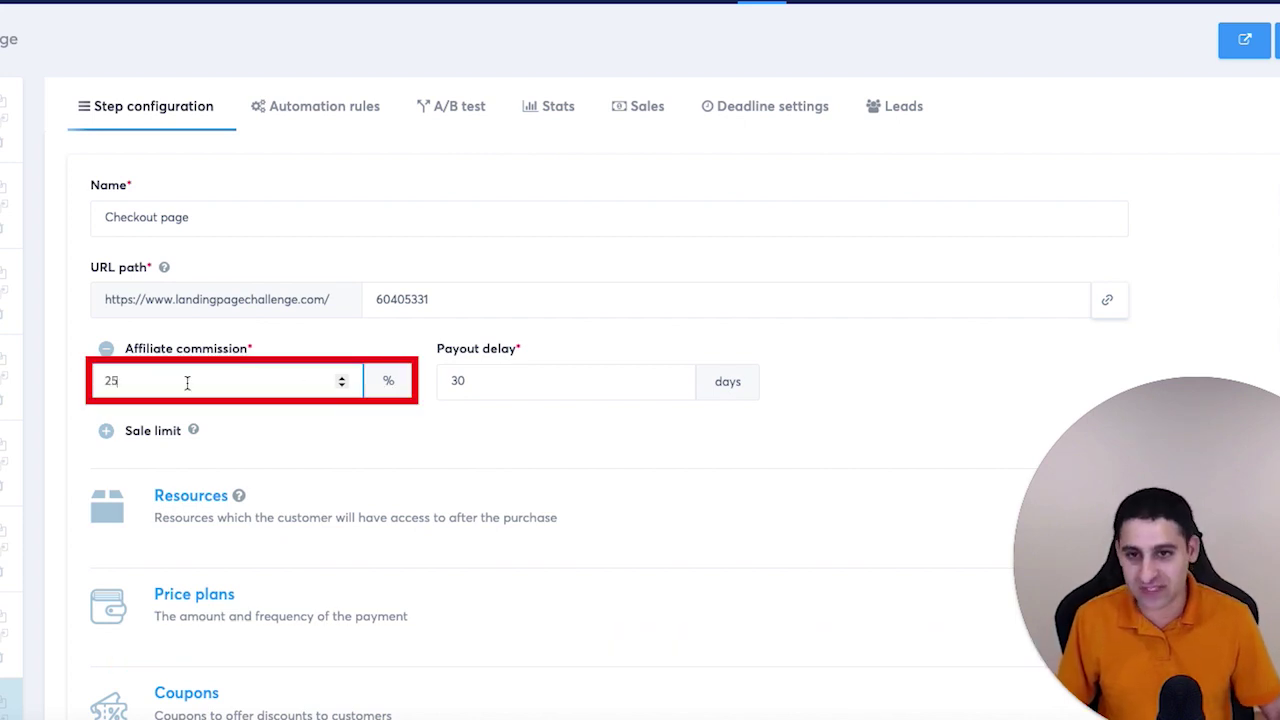
left_click(362, 420)
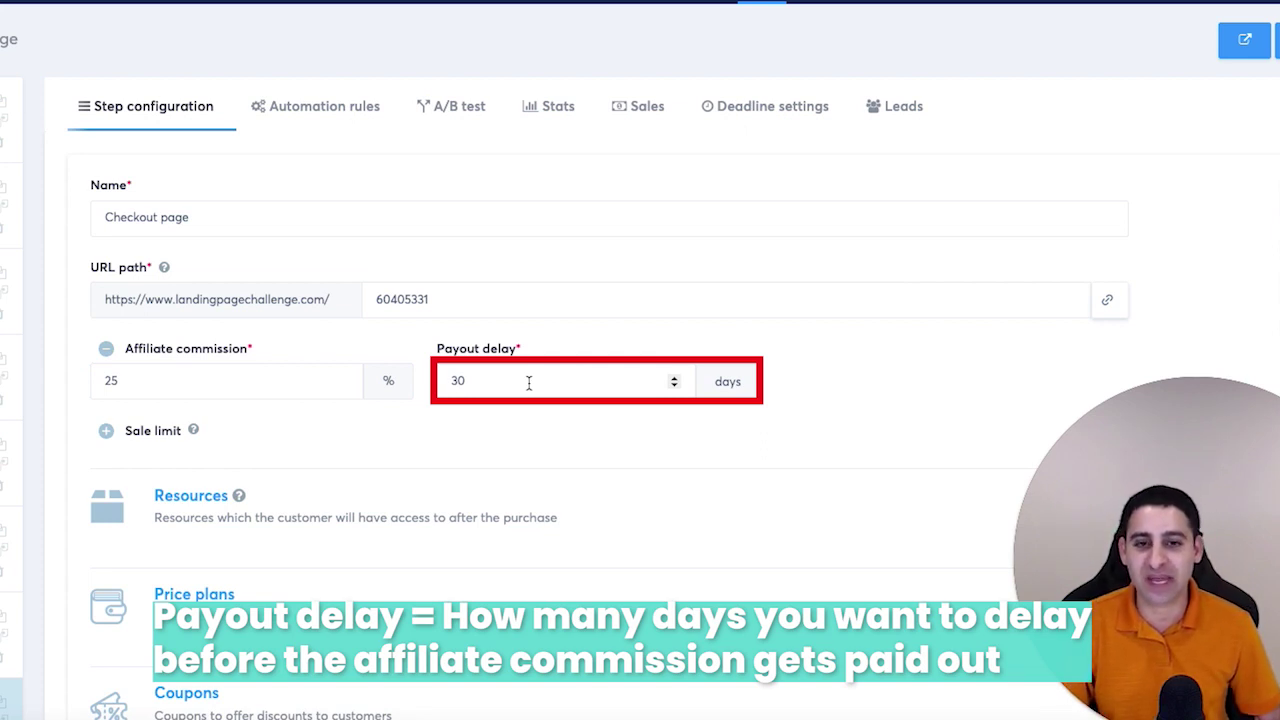
- Keep the payout delay at 30 days and the commission at 25%
left_click_drag(483, 380, 437, 390)
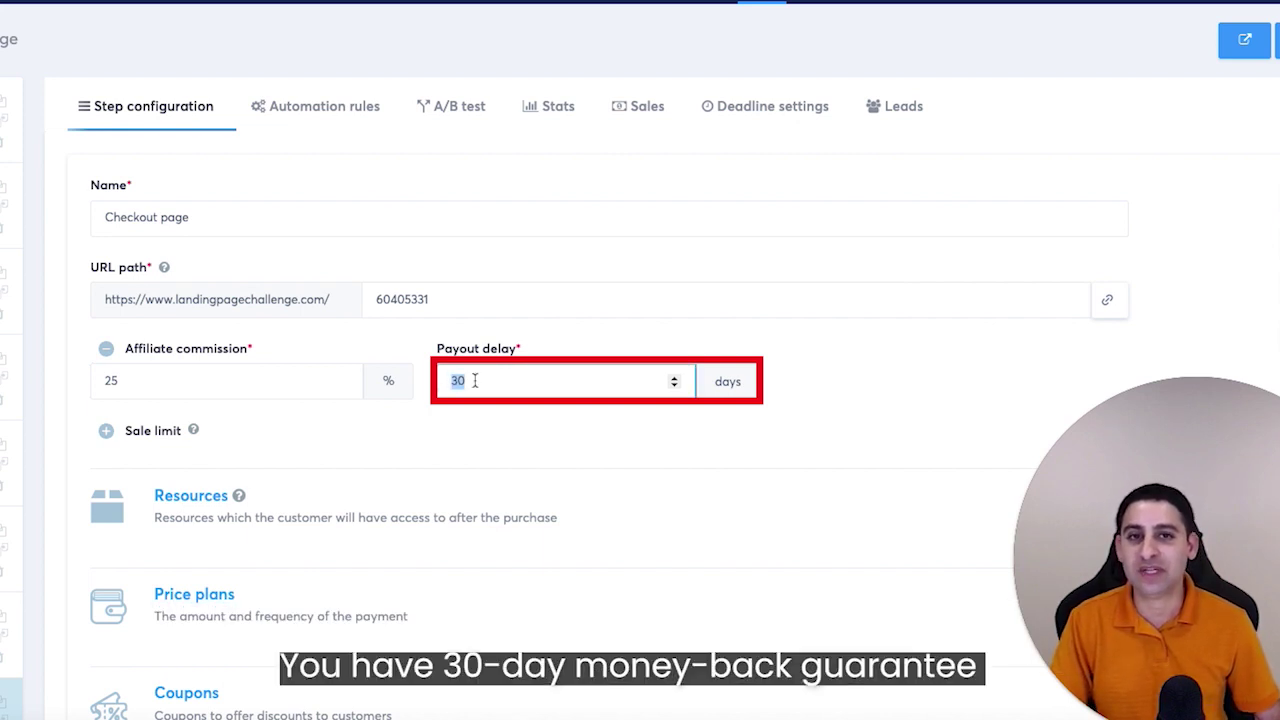
left_click(475, 381)
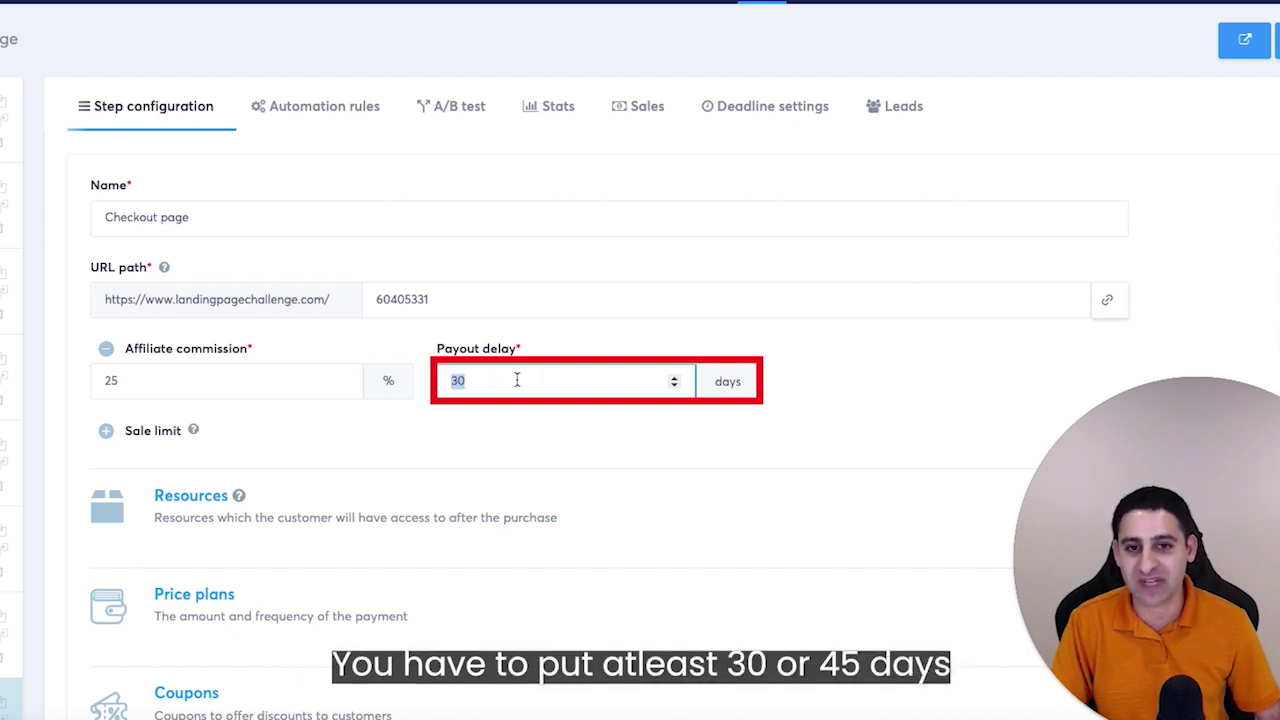
left_click(865, 383)
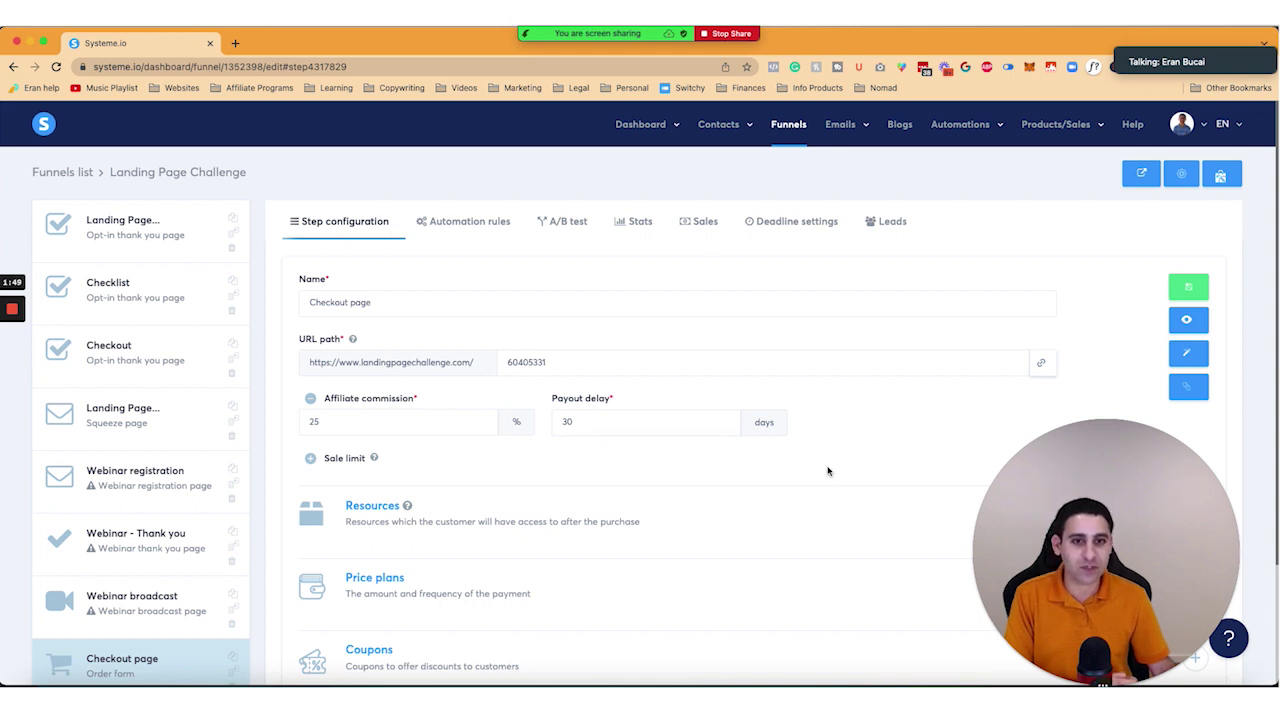
double_click(570, 422)
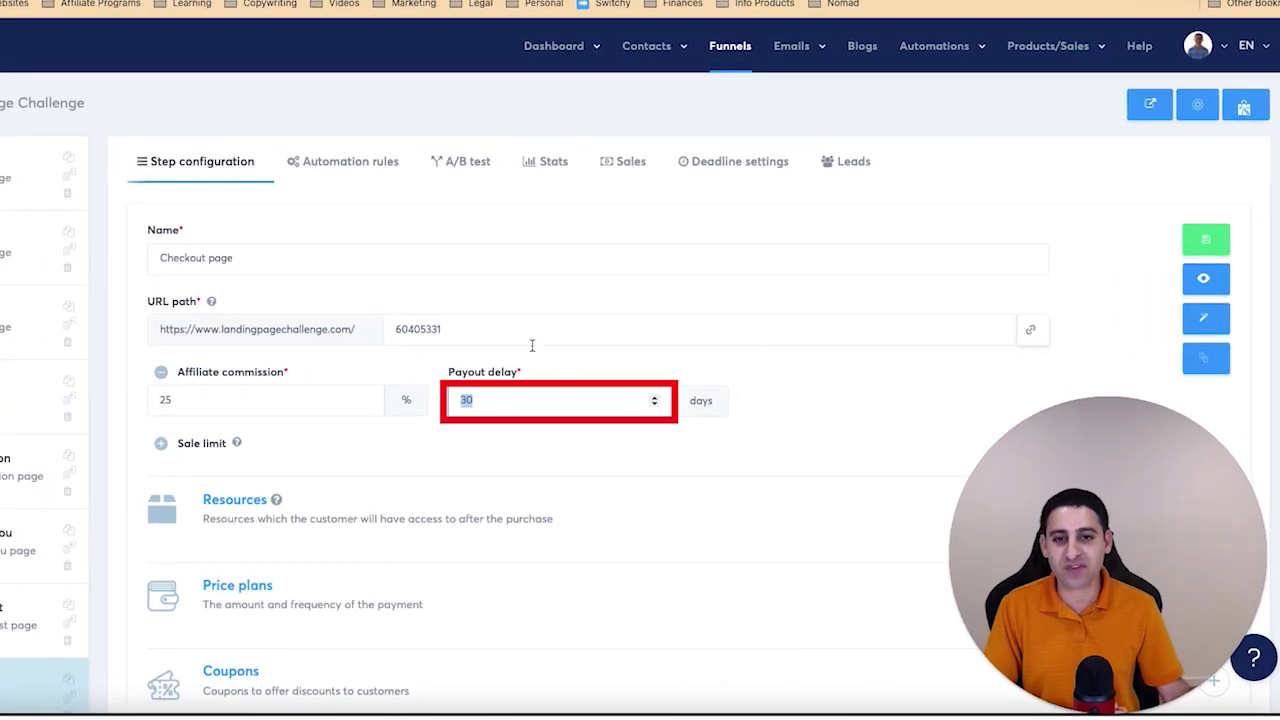
left_click_drag(200, 402, 140, 401)
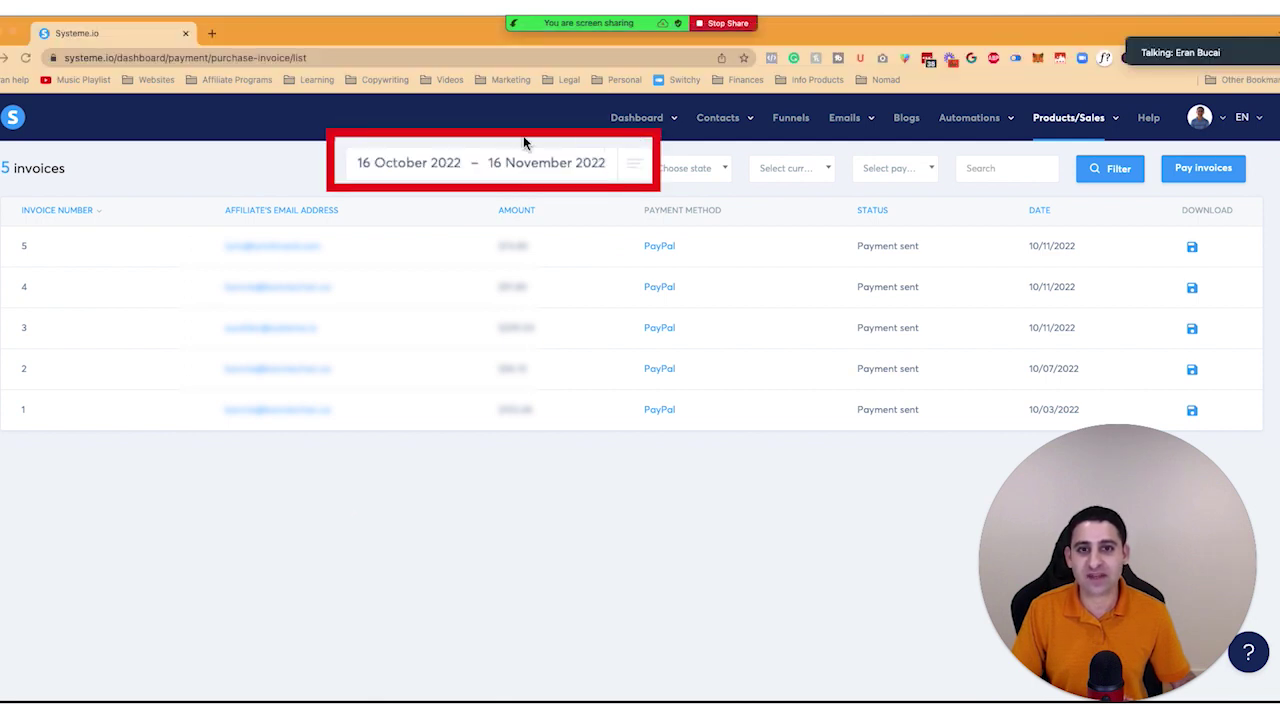
- Set the invoice date range from 2 November 2021 to 16 November 2022
left_click(416, 162)
left_click(368, 200)
left_click(368, 200)
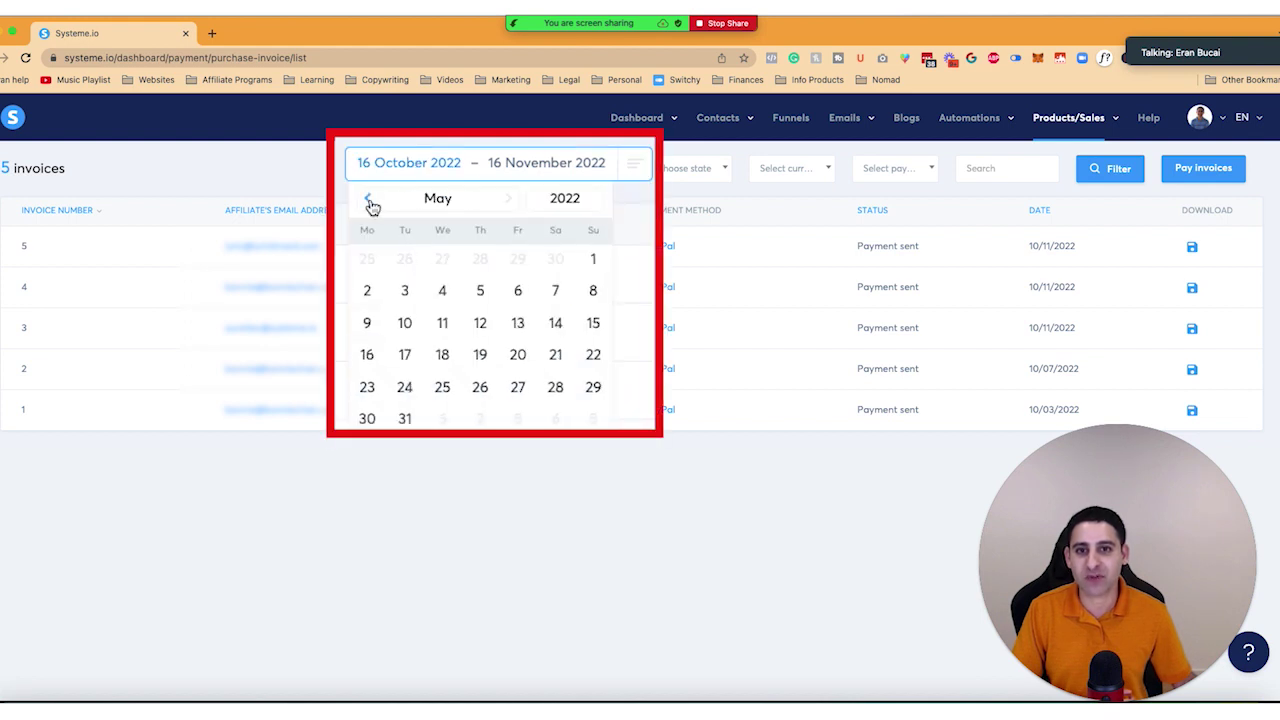
double_click(368, 200)
double_click(368, 200)
left_click(402, 258)
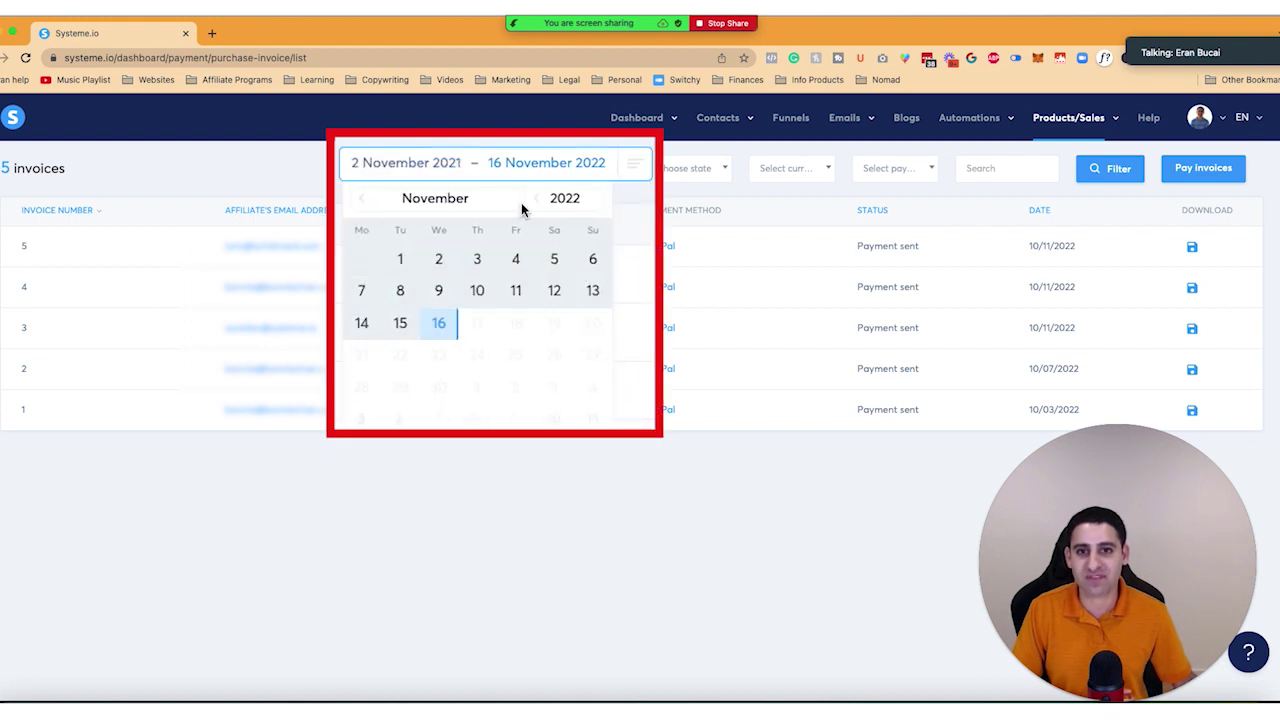
left_click(442, 322)
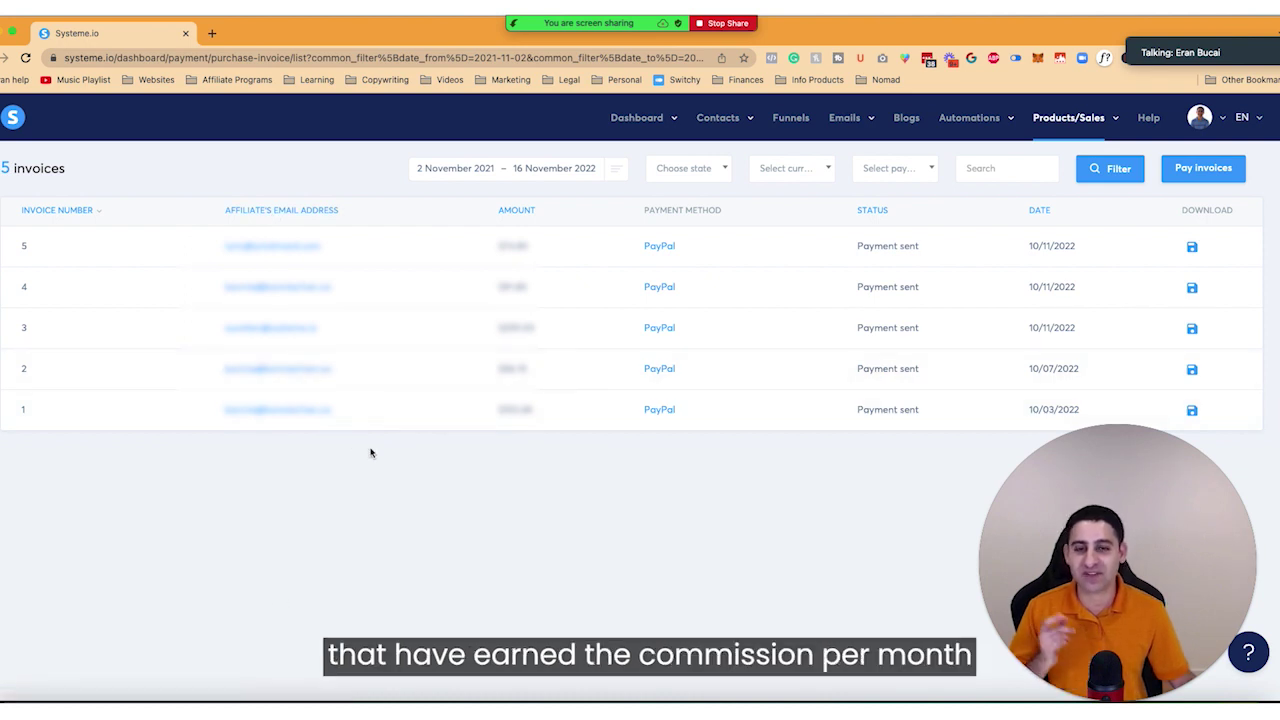
- View and close the paying affiliate invoices summary, then go to the affiliate dashboard
left_click(1207, 177)
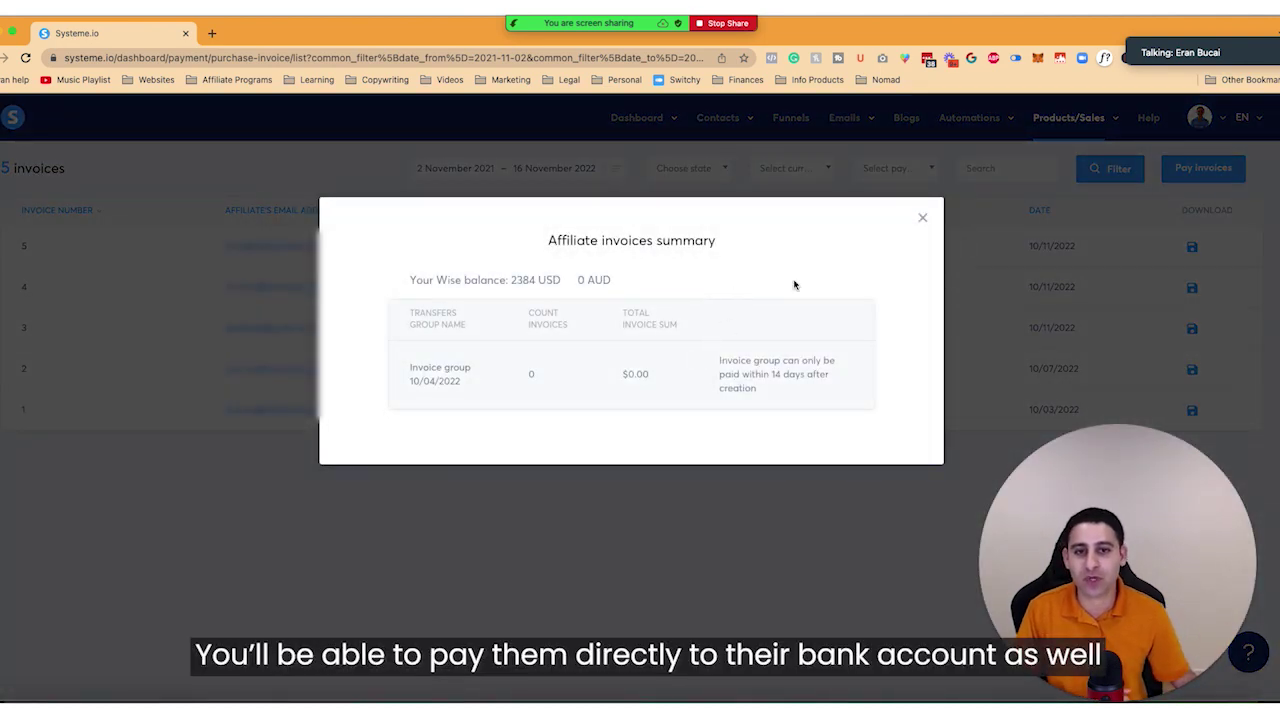
left_click(923, 219)
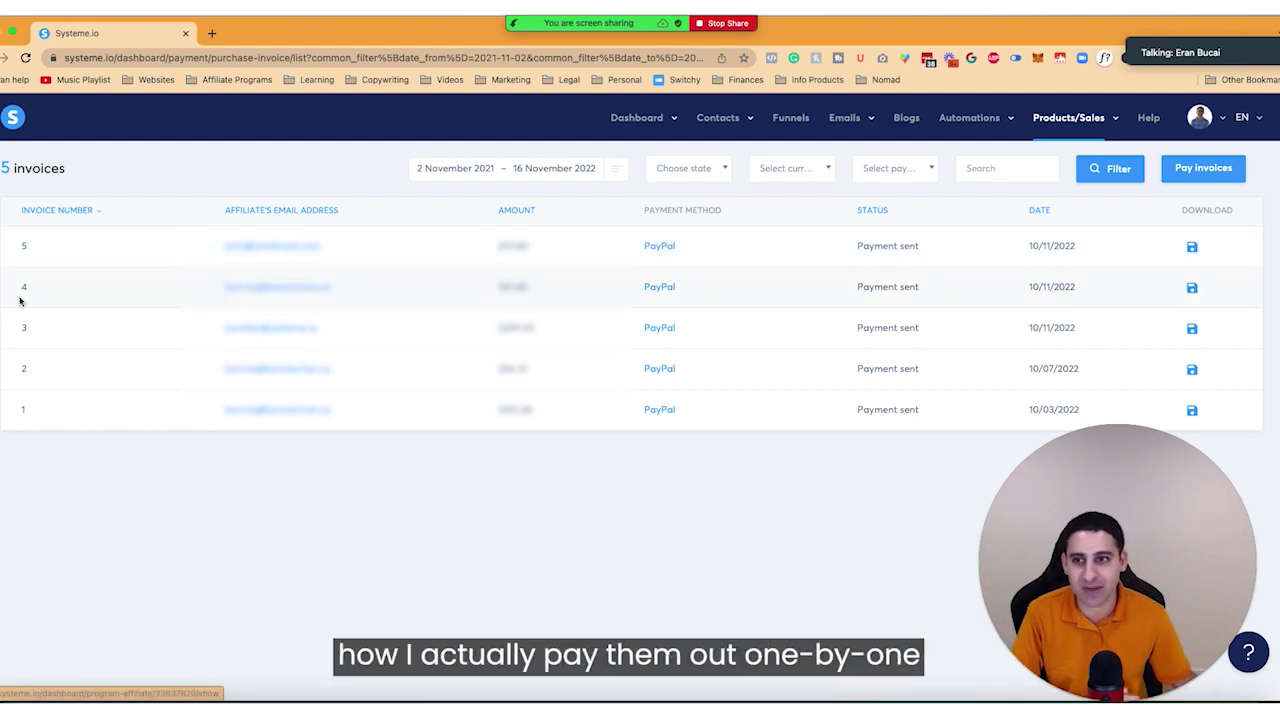
key("alt+Left")
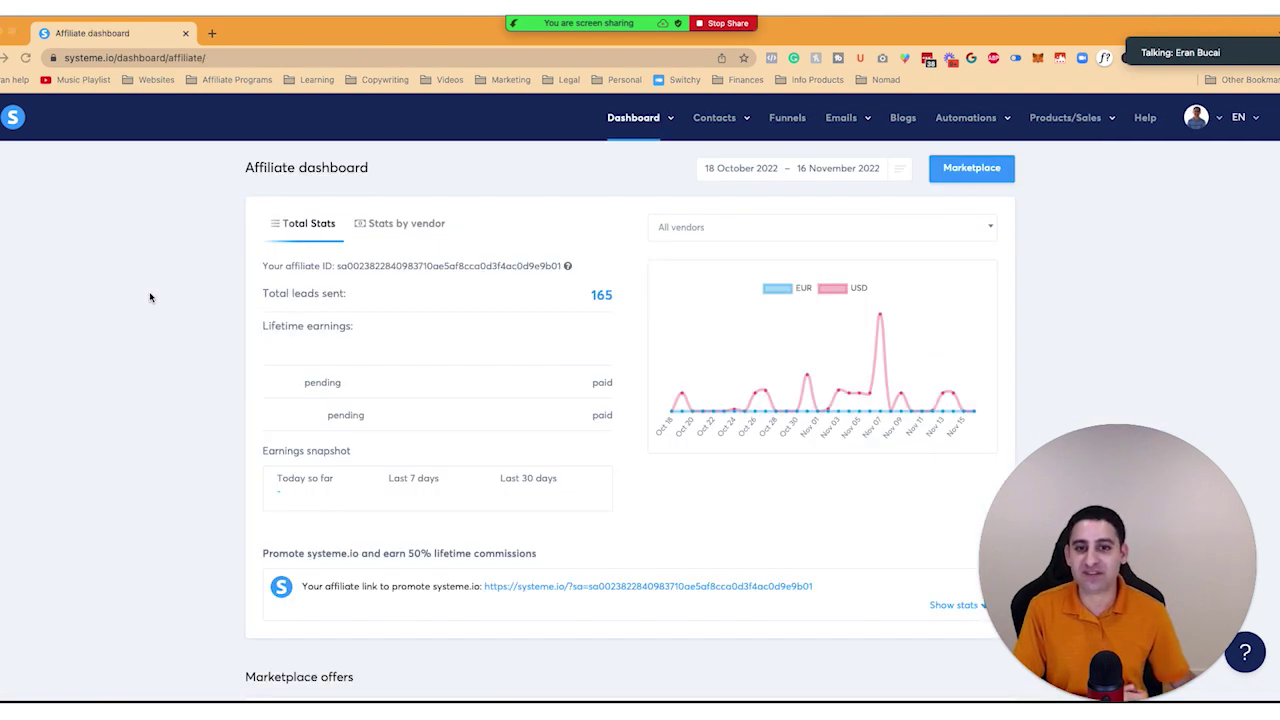
- Check the affiliate ID on the affiliate dashboard, then open a new browser tab
scroll(191, 317, "down", 3)
scroll(191, 317, "up", 3)
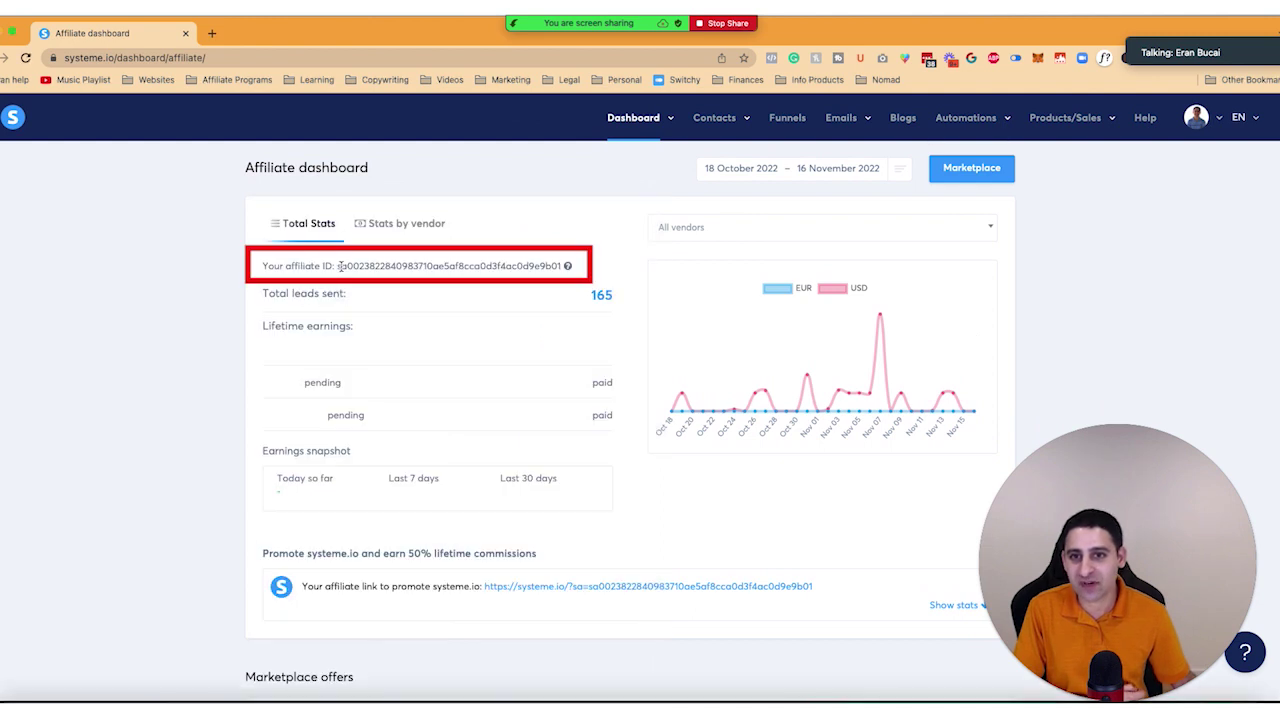
left_click_drag(340, 266, 562, 265)
left_click(609, 257)
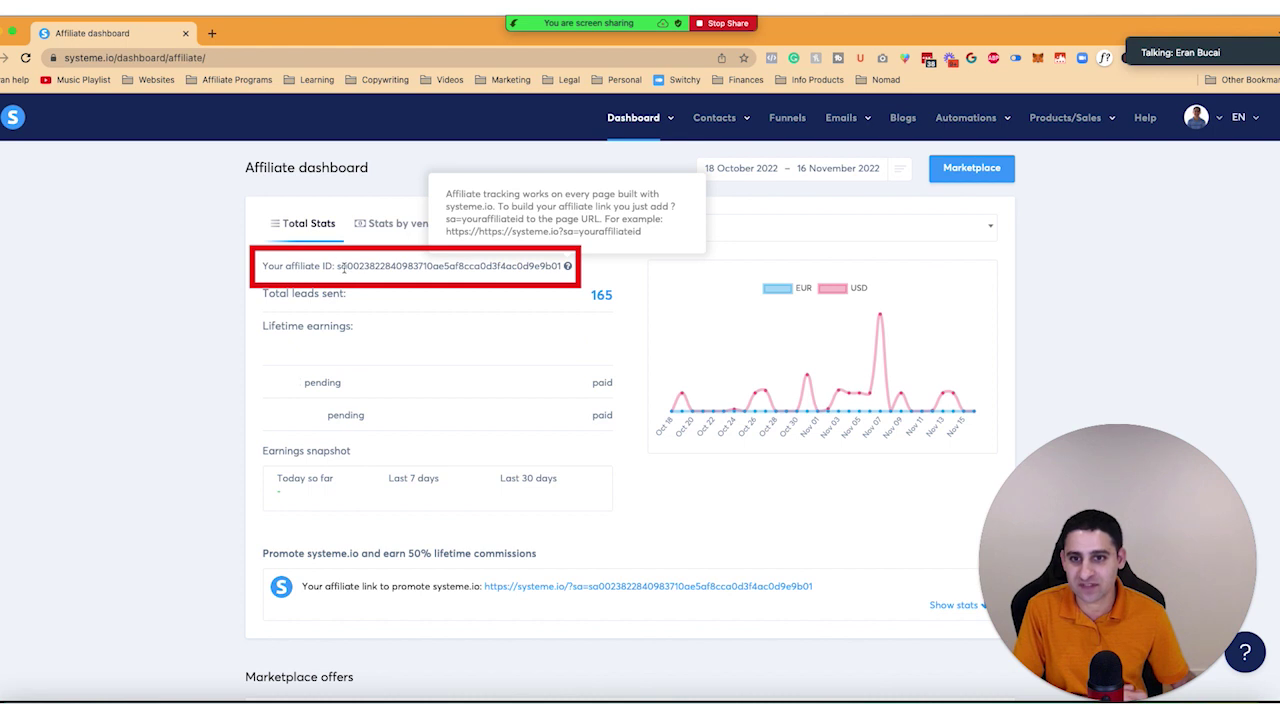
left_click(213, 35)
- Load the members.dotcomtruths.com sales page in the new tab
type("meb")
key("BackSpace")
type("mbers.dotcomtruths.com")
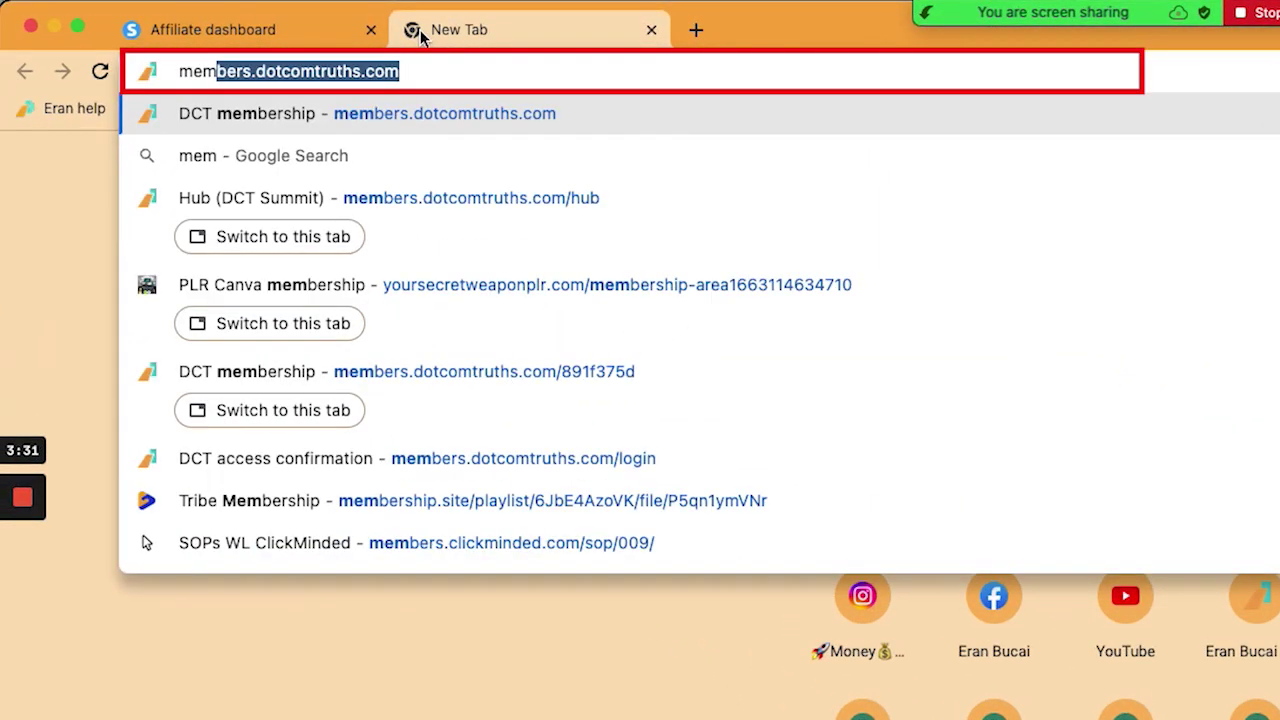
key("Return")
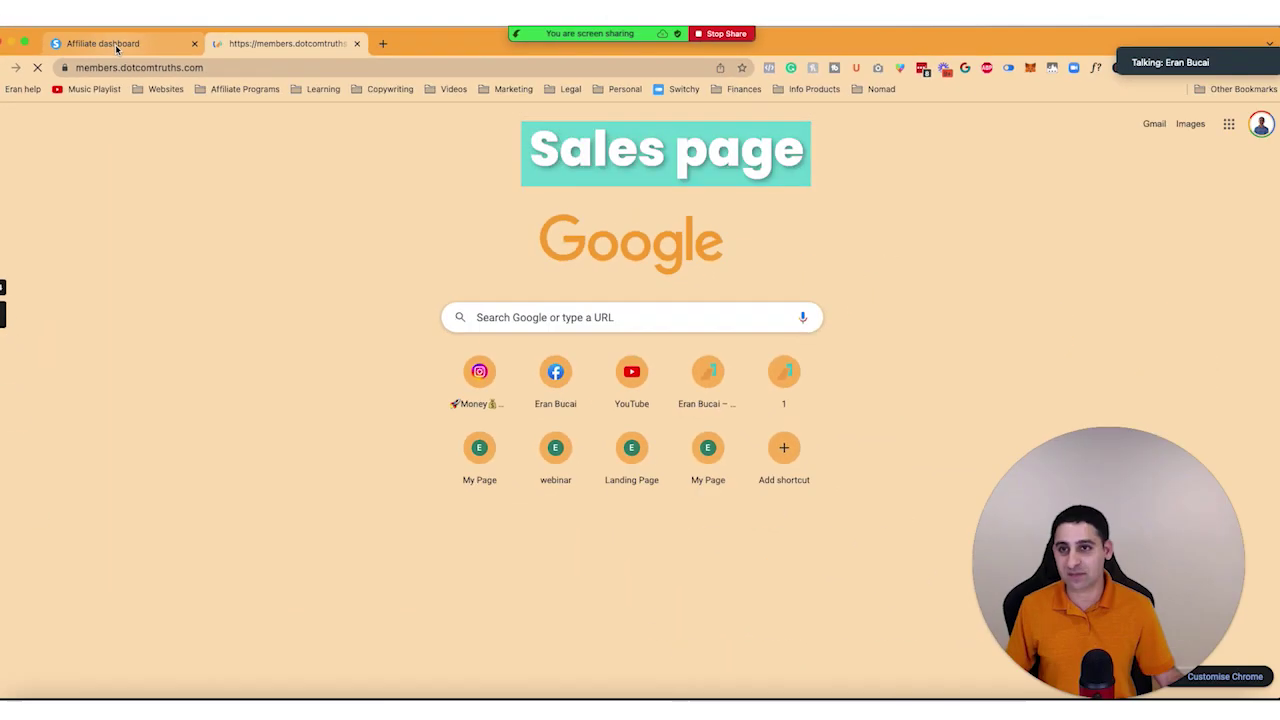
- Copy the affiliate ID and append ?sa= plus the ID to the sales page address
left_click(116, 46)
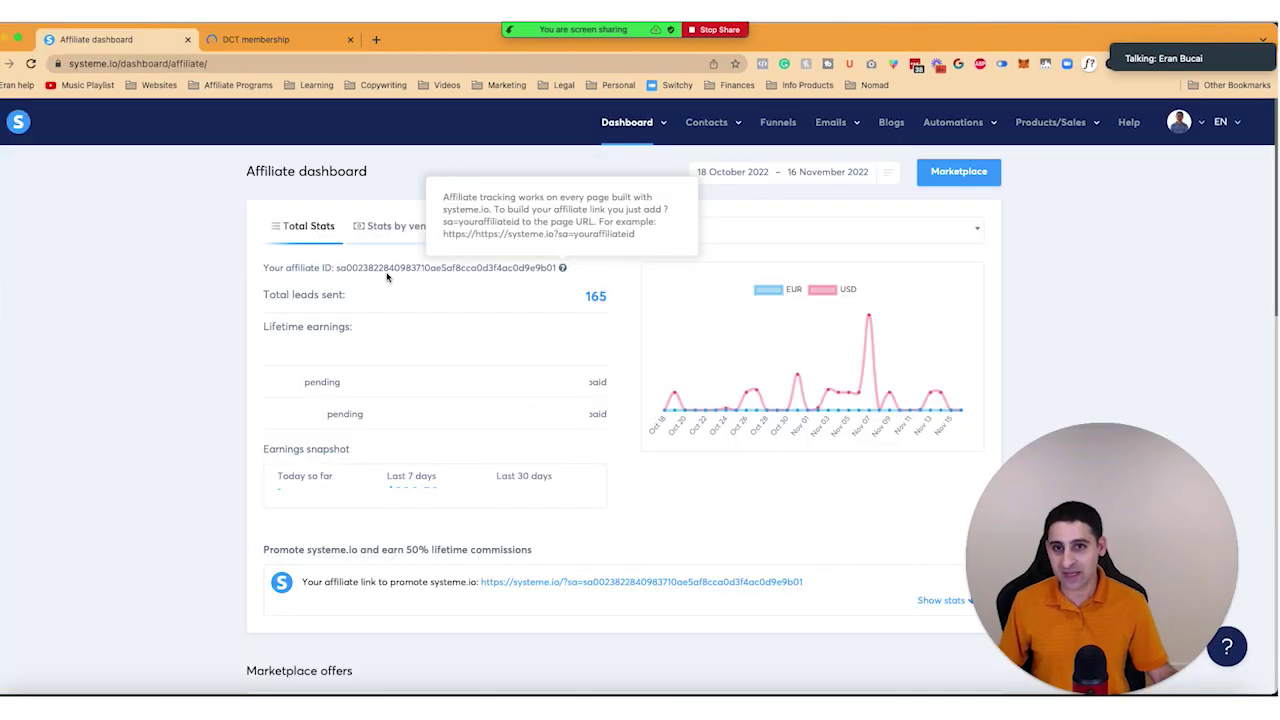
left_click_drag(497, 268, 560, 268)
key("super+c")
left_click(262, 40)
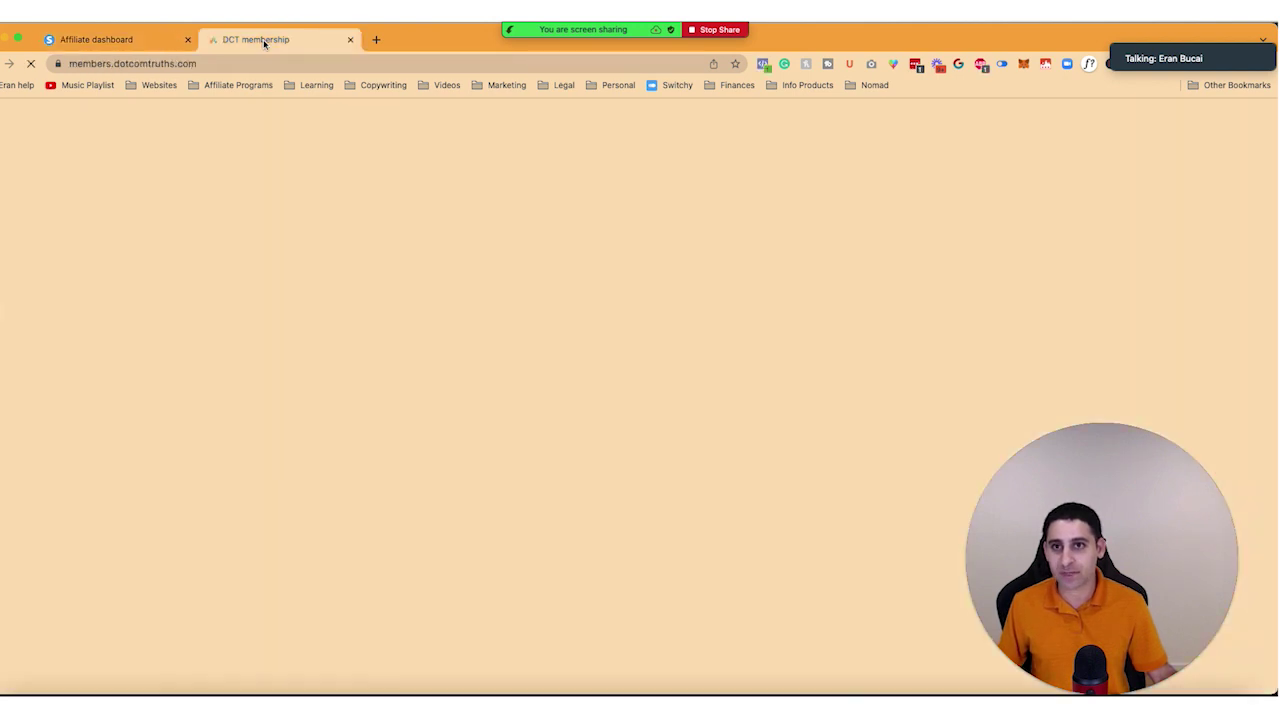
left_click(232, 64)
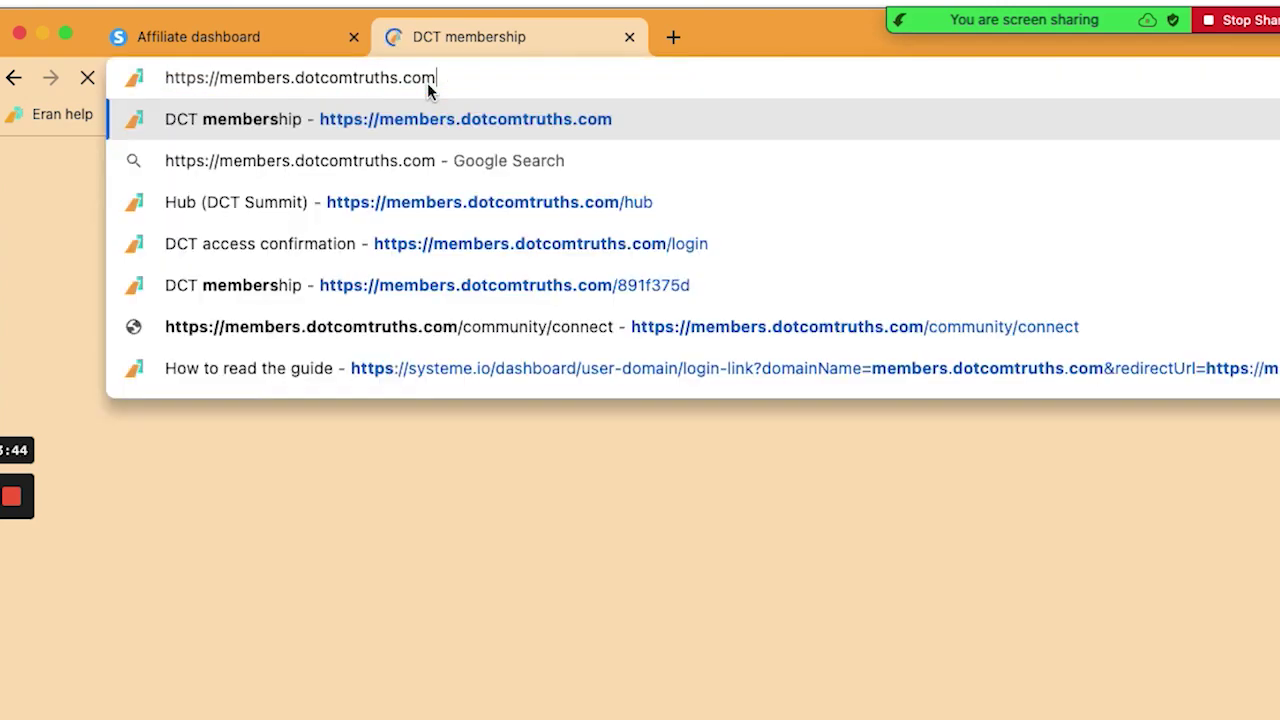
type("?sa=")
key("super+v")
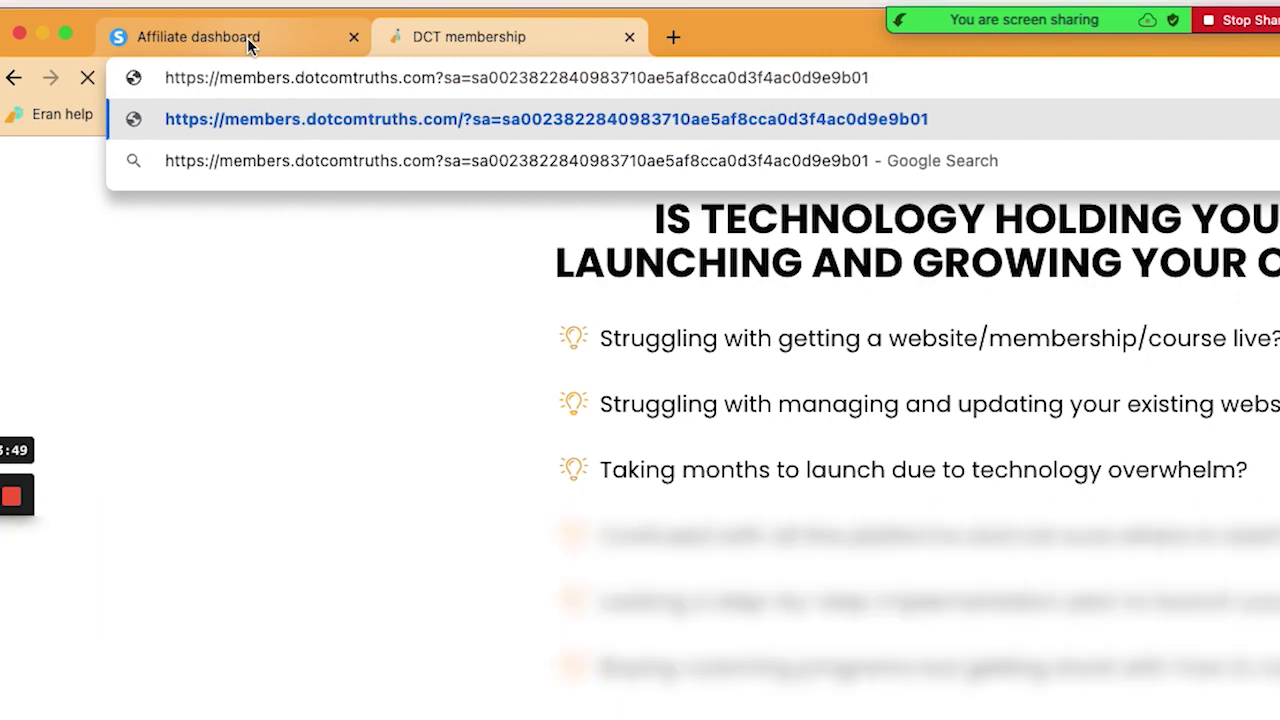
- Select the sales link up to ?sa= in the address bar and return to the dashboard
left_click(247, 37)
left_click(992, 426)
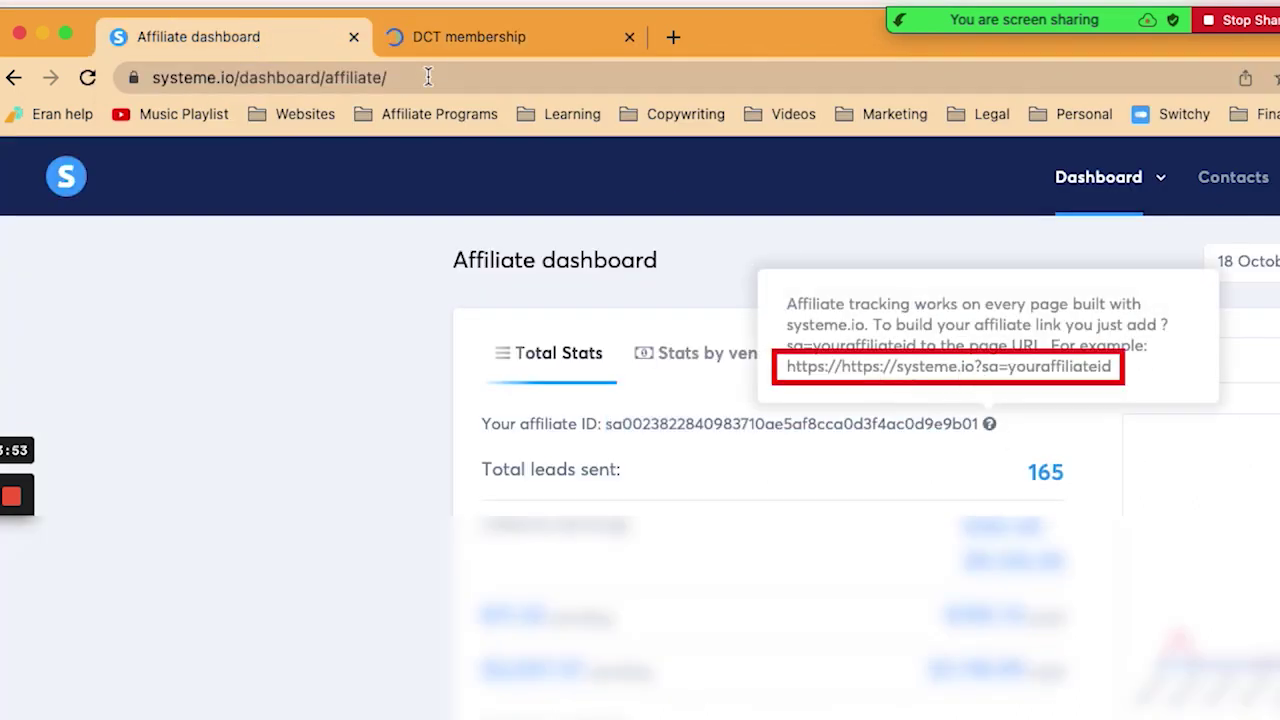
left_click(497, 38)
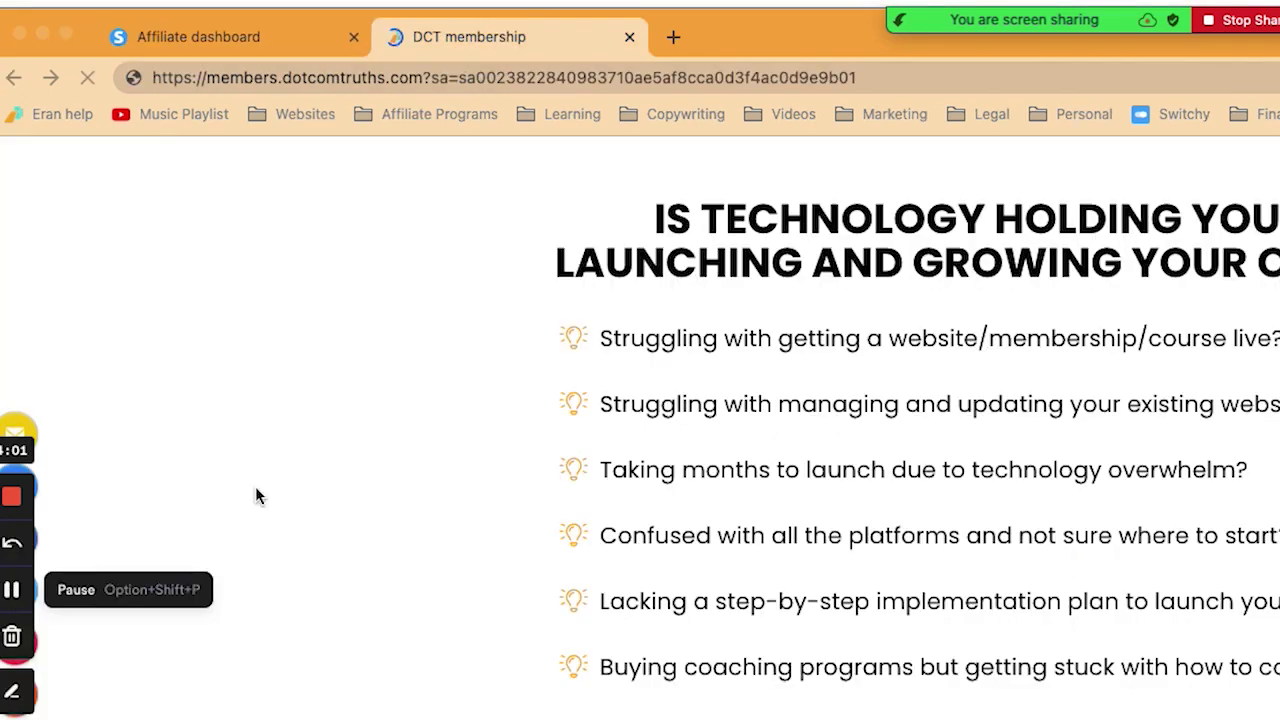
left_click(469, 79)
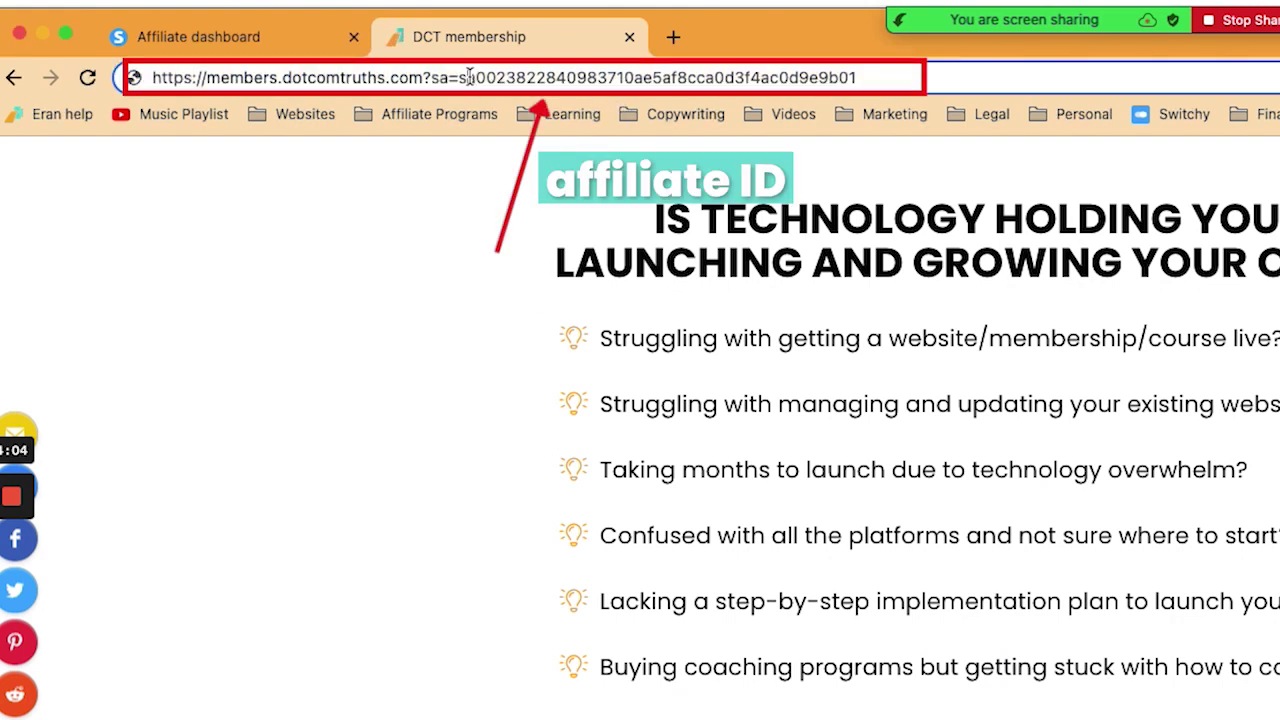
left_click_drag(475, 78, 810, 78)
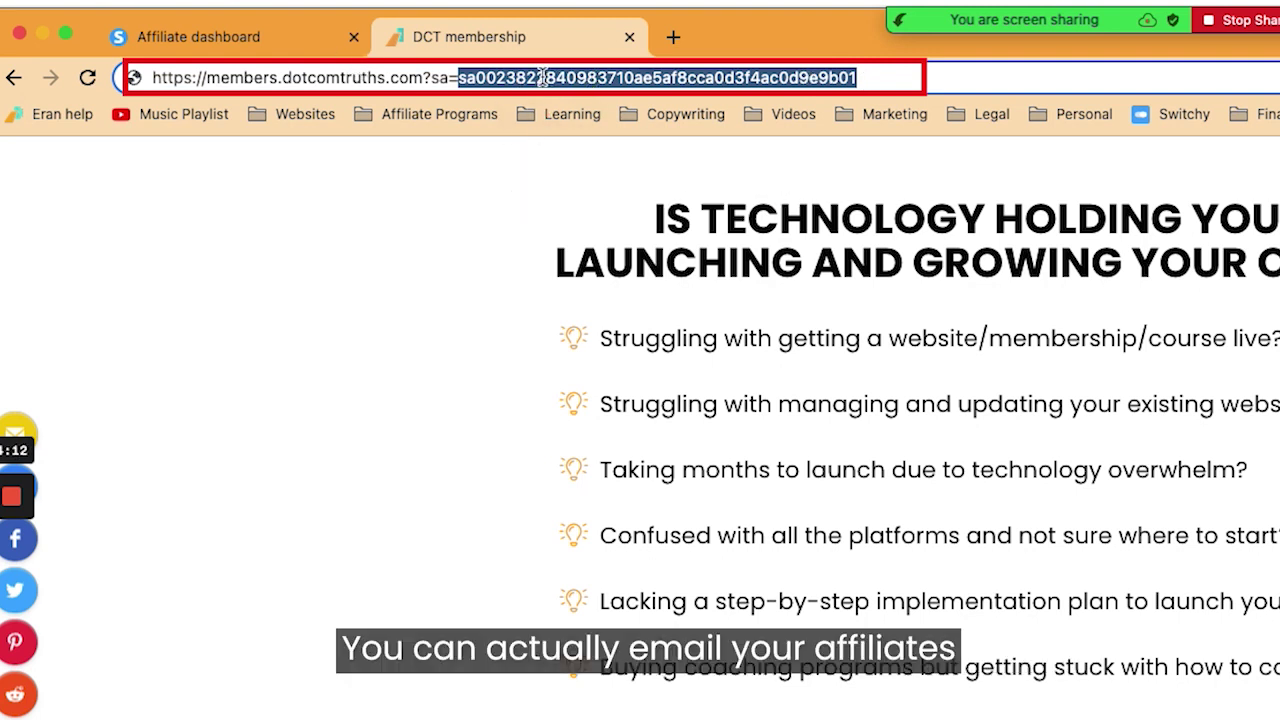
left_click(456, 78)
left_click_drag(460, 80, 97, 88)
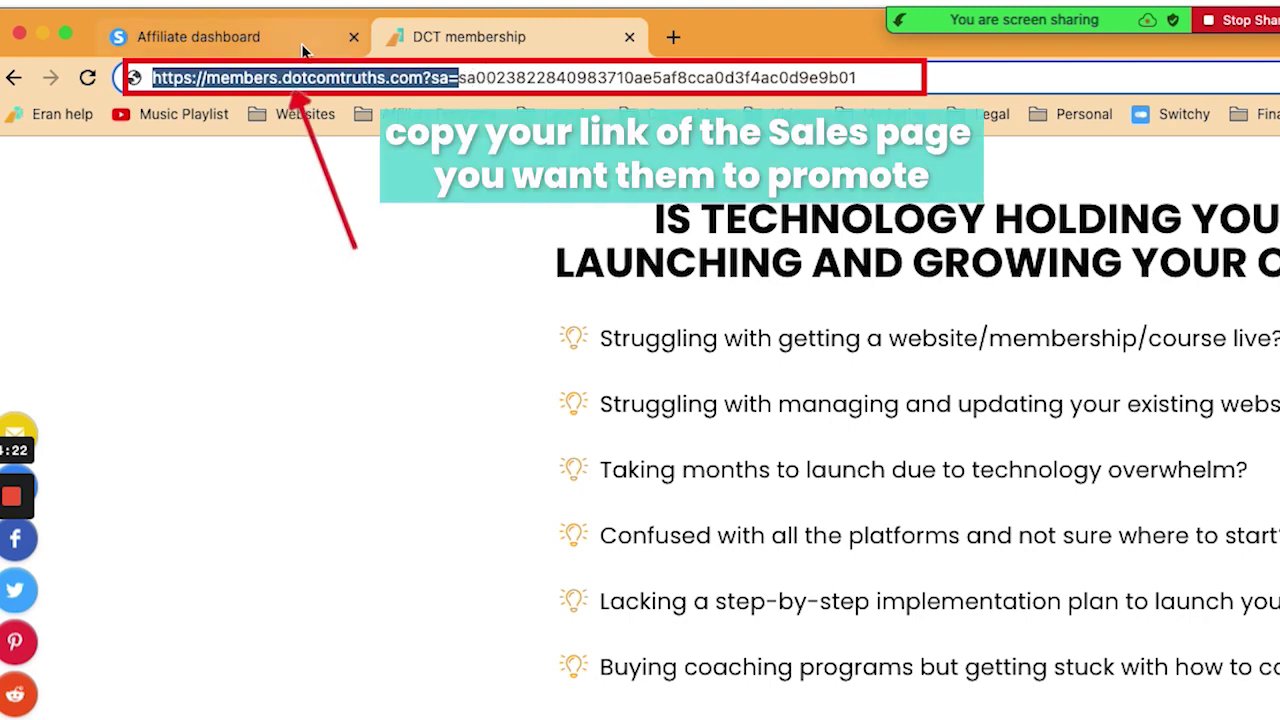
left_click(230, 40)
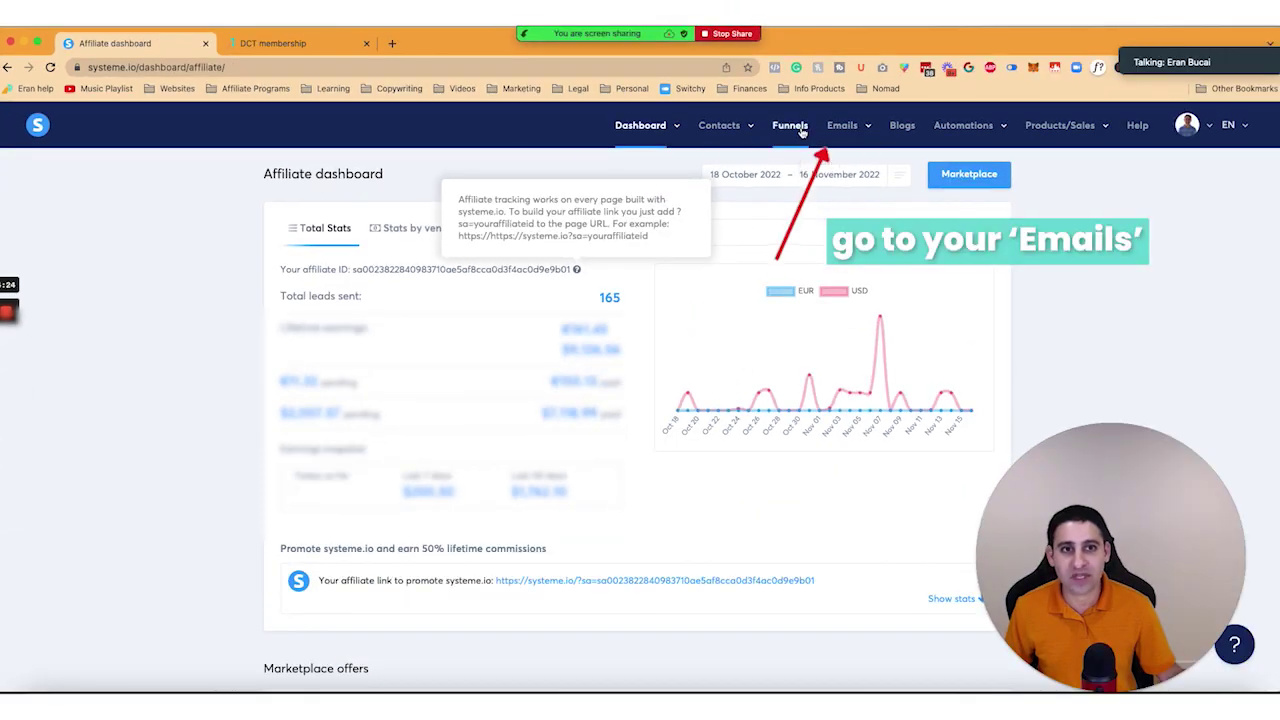
- Create a classic-editor newsletter with the subject 'demo affiliate link'
left_click(840, 157)
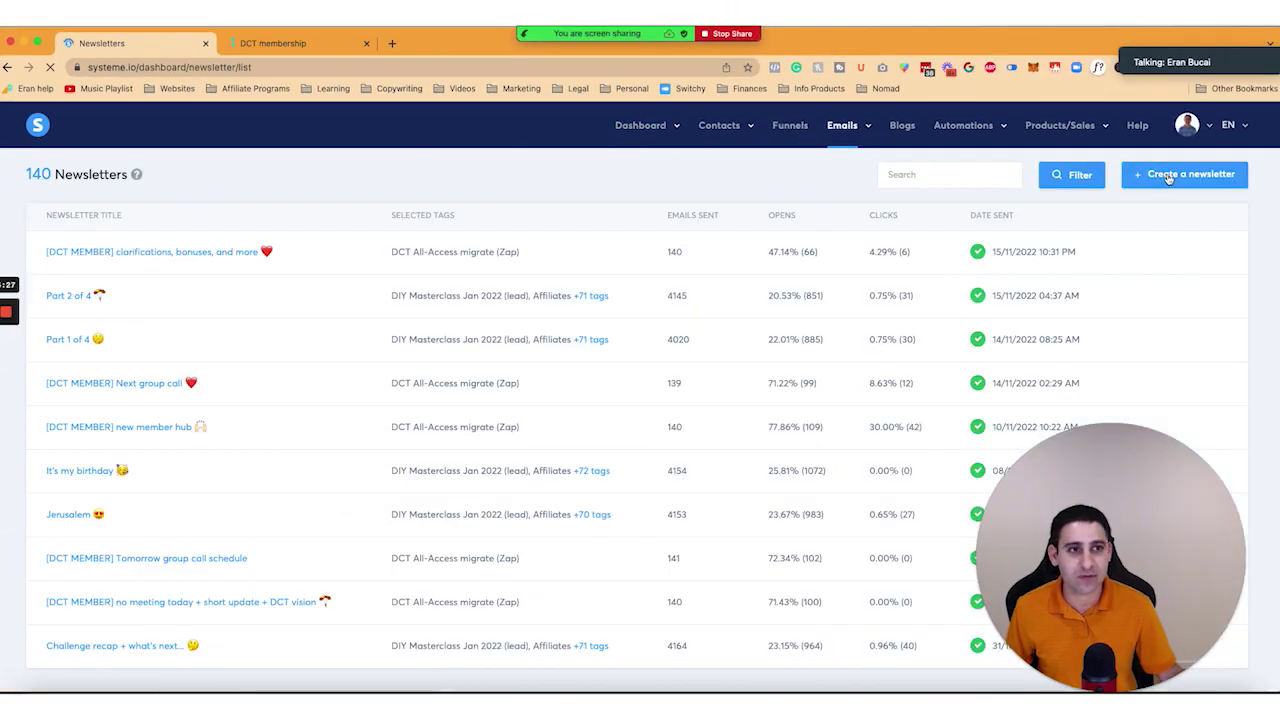
left_click(1184, 174)
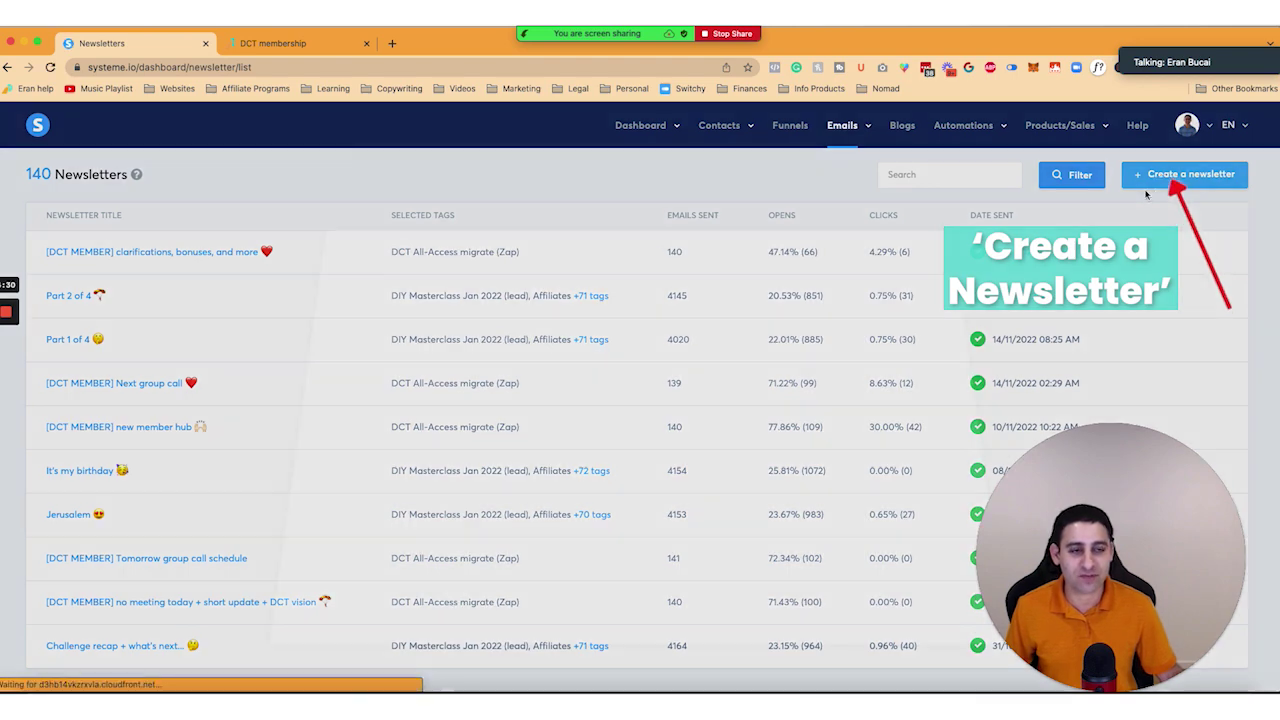
type("de")
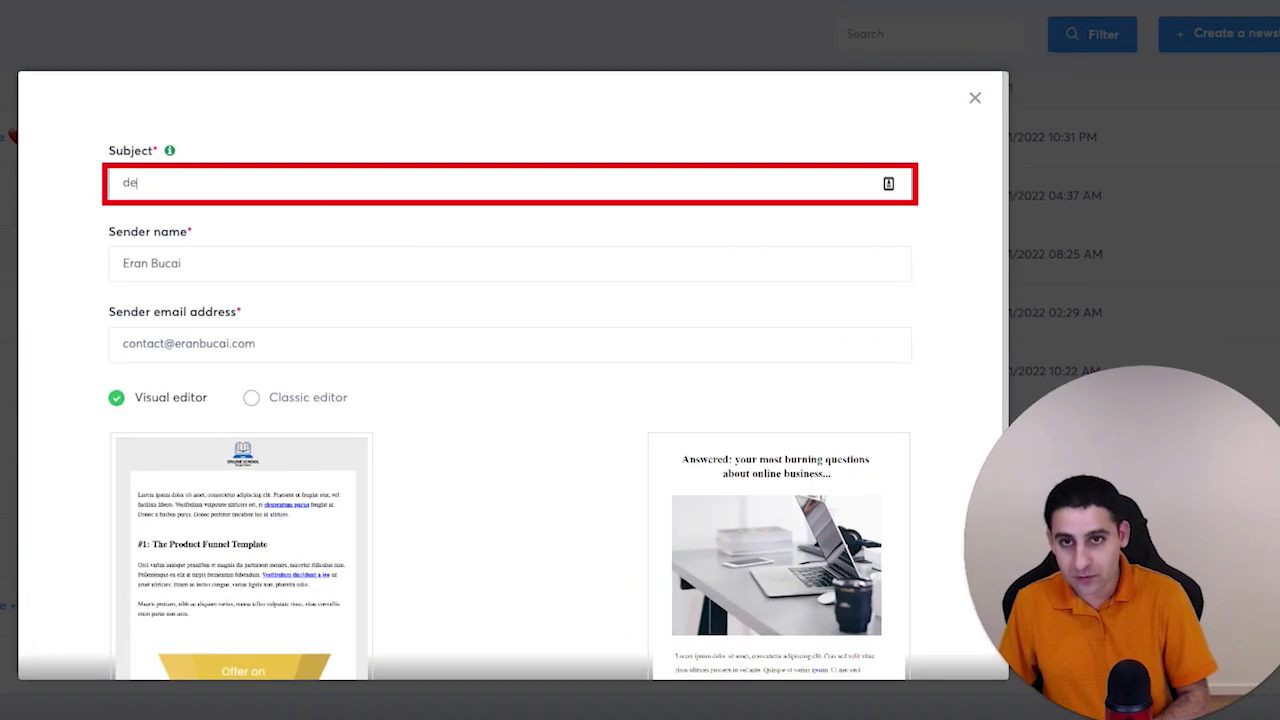
type("mo affiliate link")
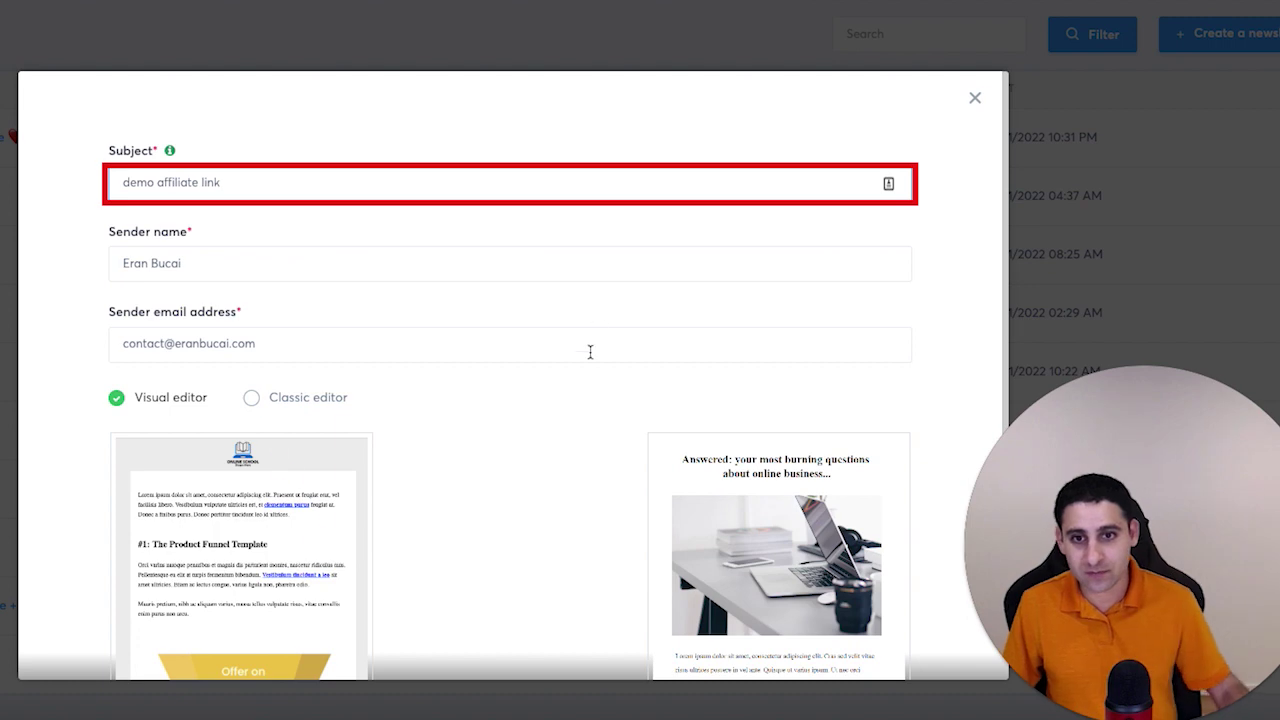
left_click(510, 446)
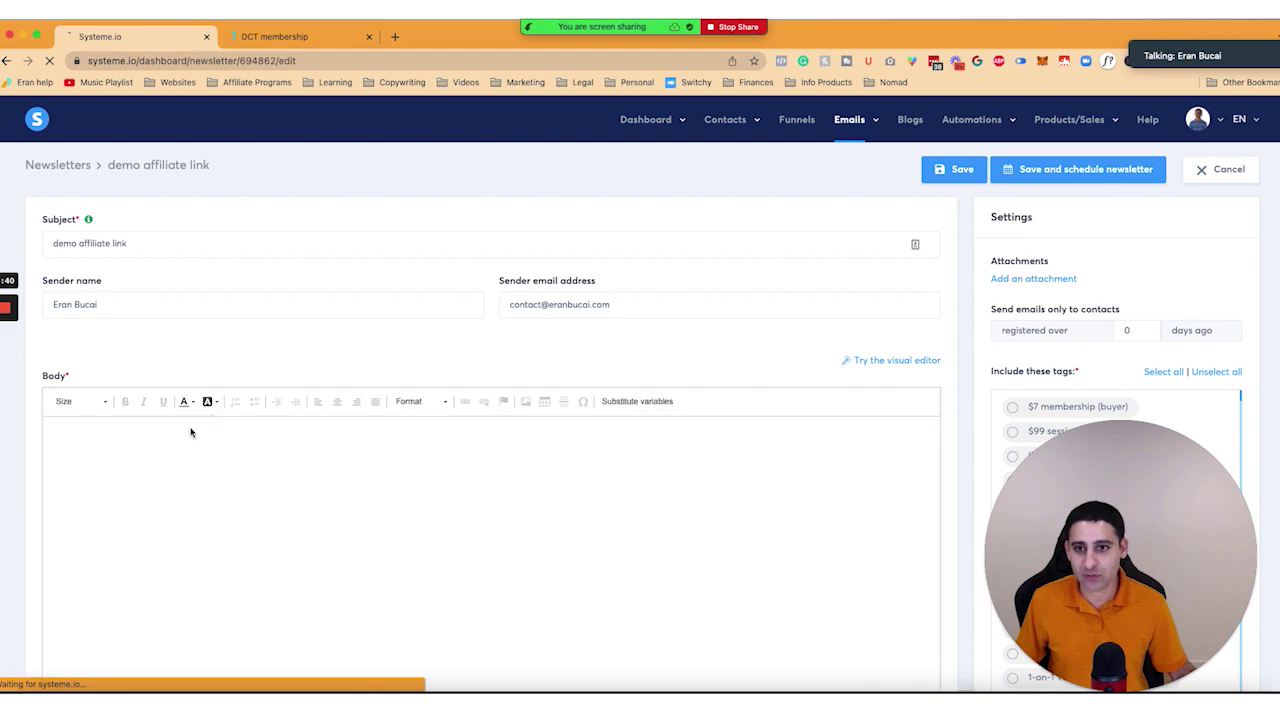
- Write 'Here is your affiliate link:' and paste the sales-page URL ending in ?sa=
left_click(145, 448)
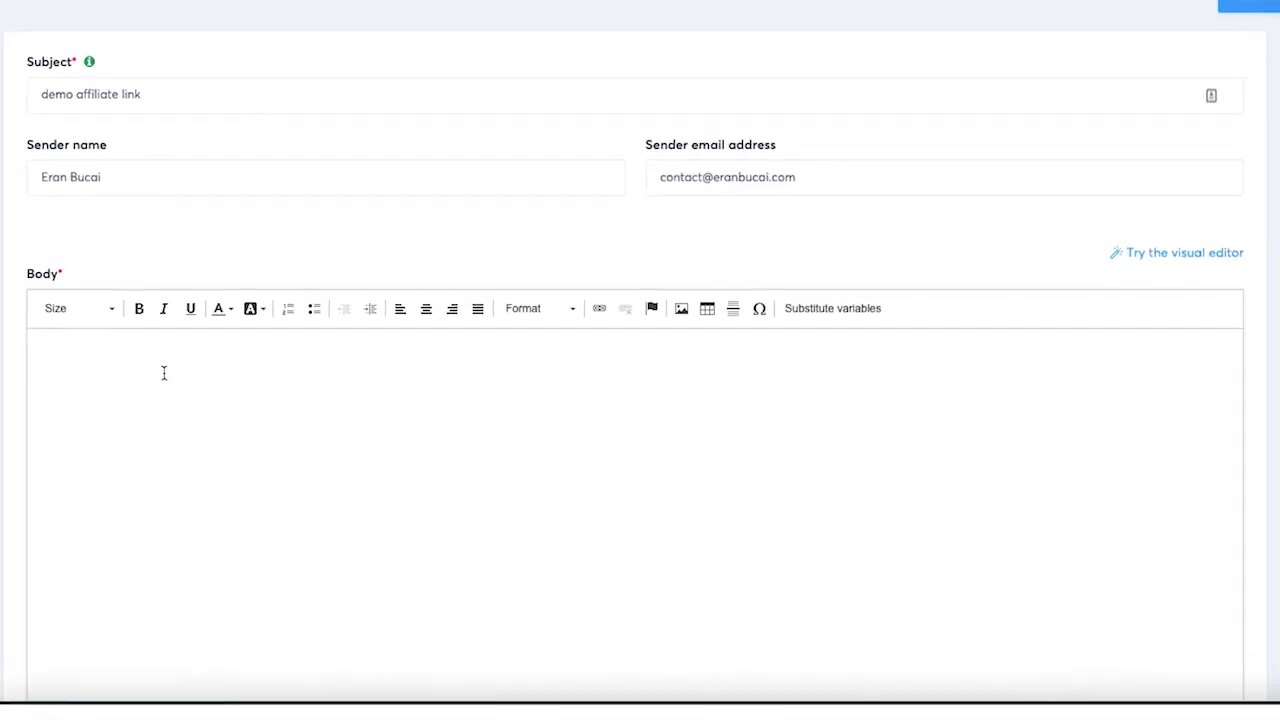
type("Here is your affiliate link:")
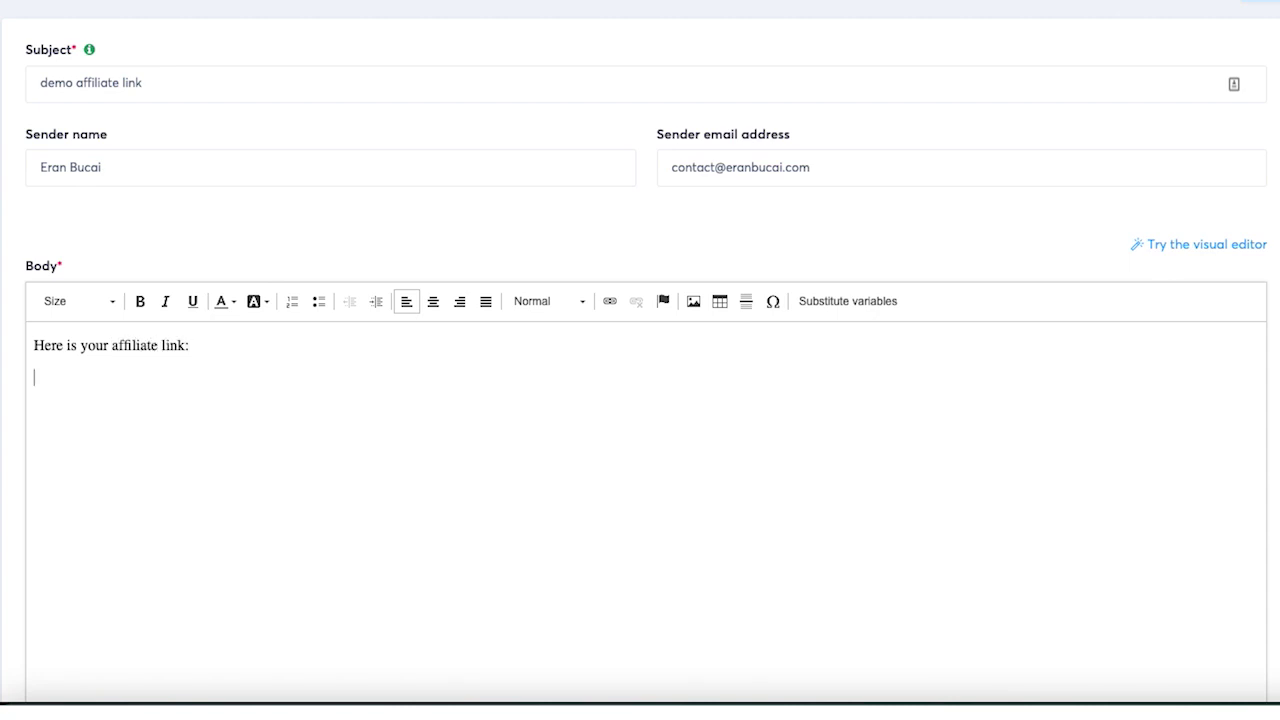
type("https://members.dotcomtruths.com/?sa=")
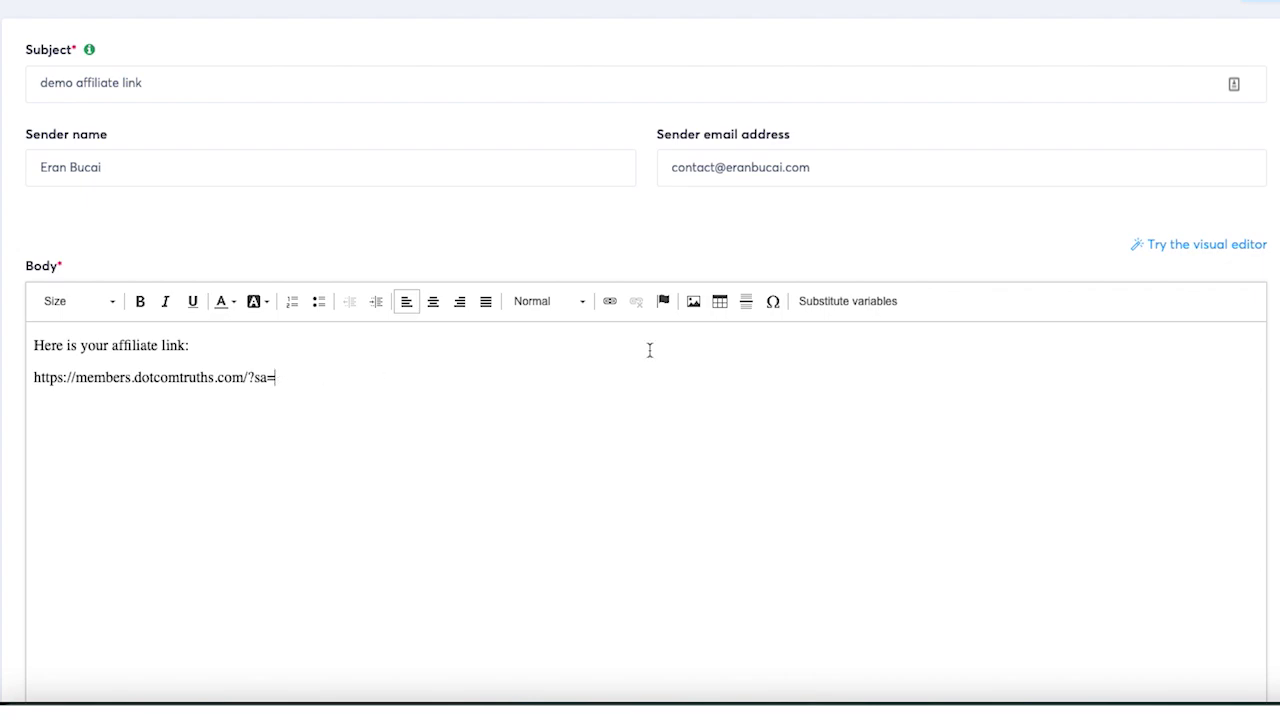
- Insert the {affiliate_id} variable after ?sa= and start a new line below the link
left_click(861, 301)
left_click(752, 236)
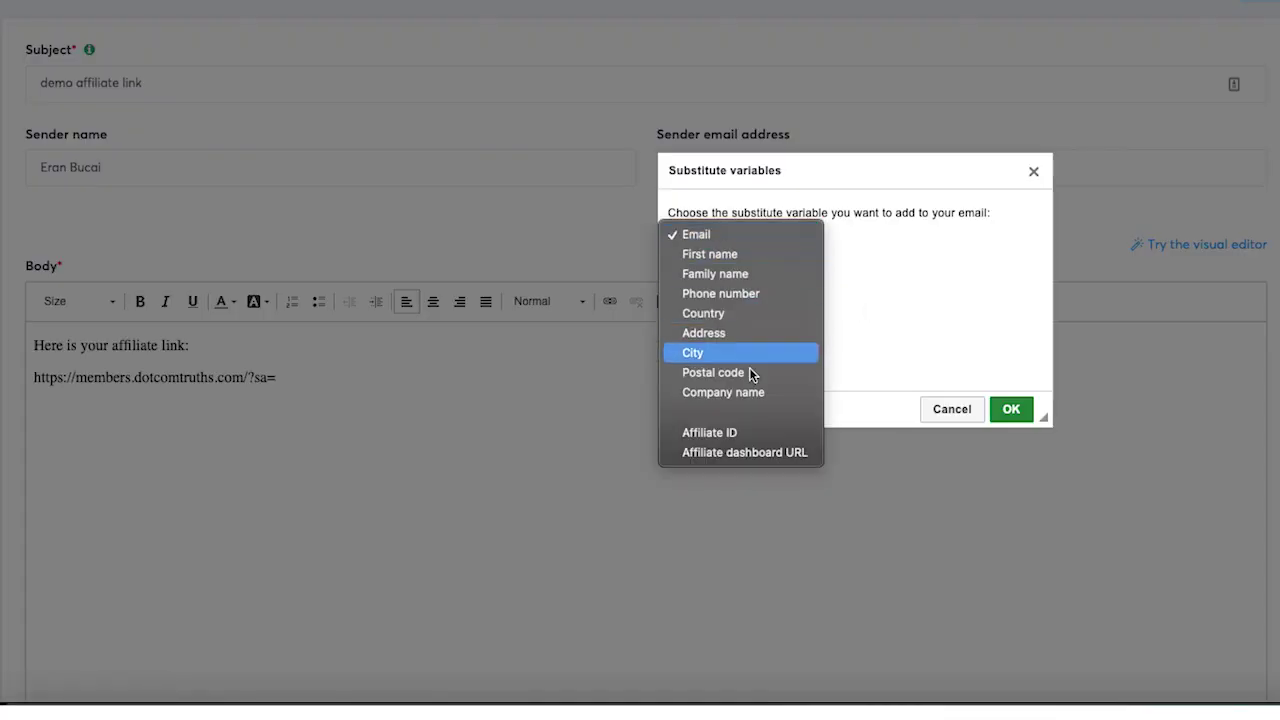
left_click(741, 433)
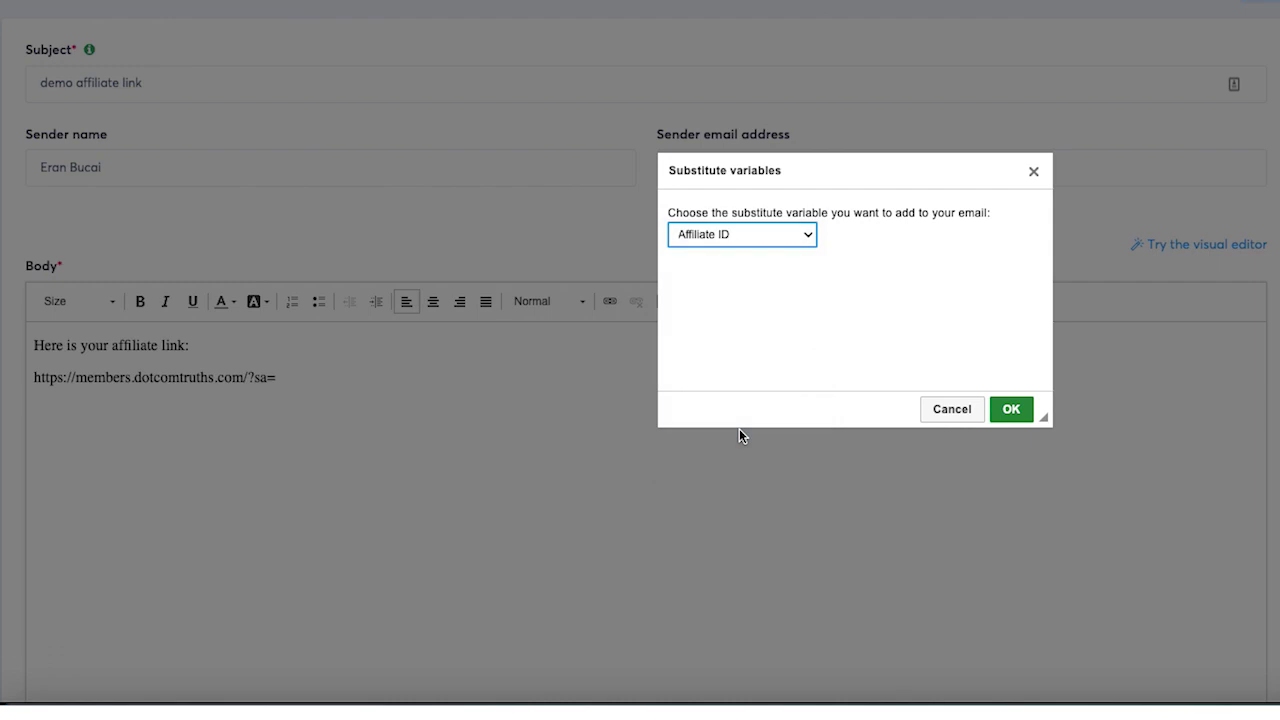
left_click(1011, 409)
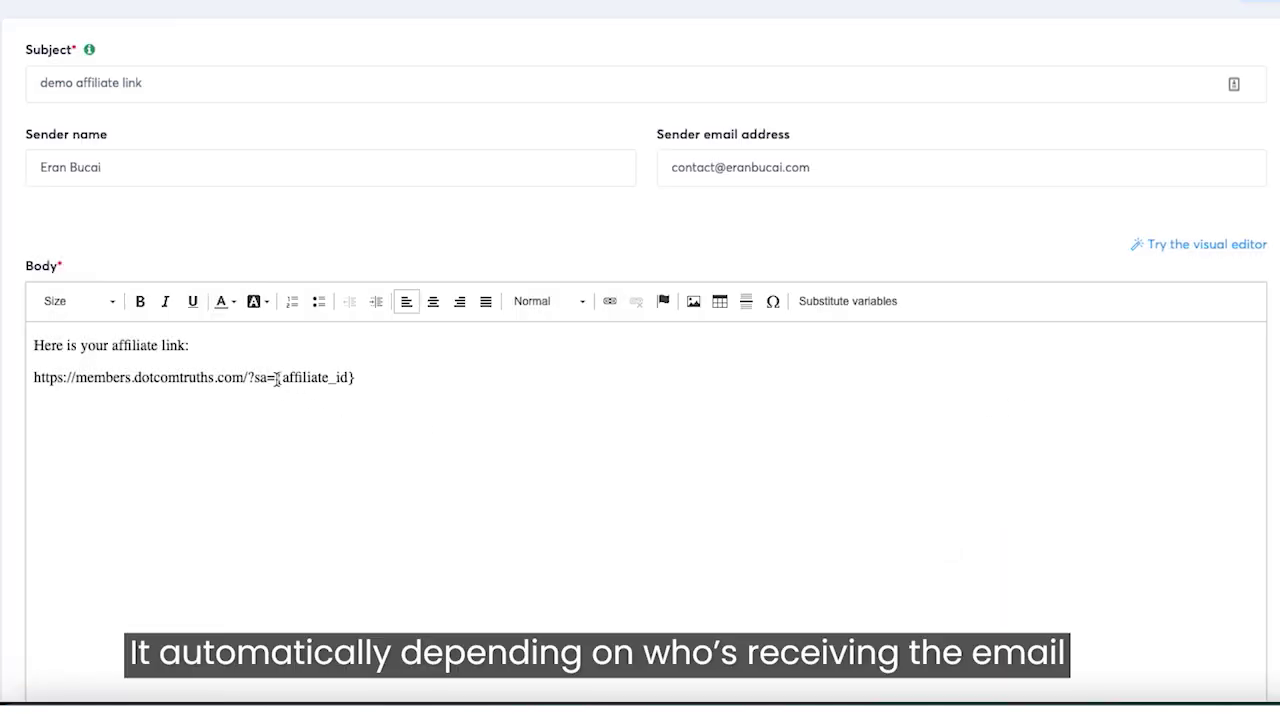
left_click_drag(277, 379, 368, 377)
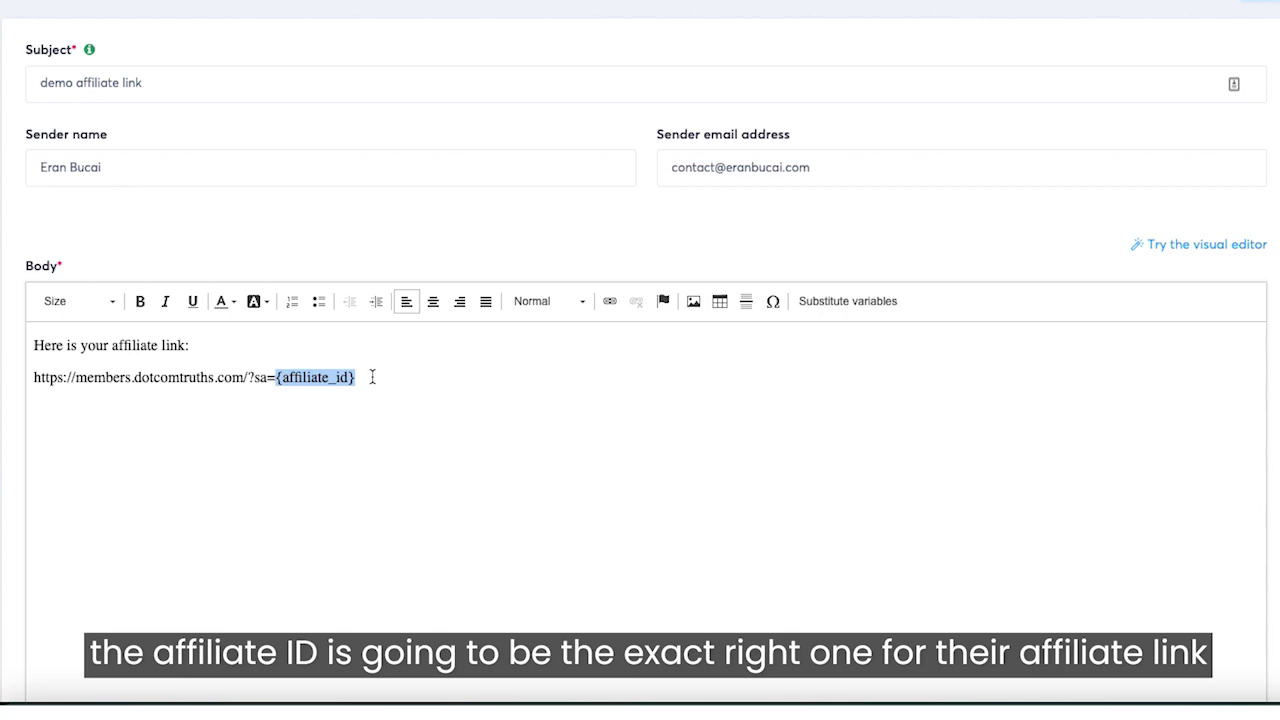
left_click(371, 377)
key("Return")
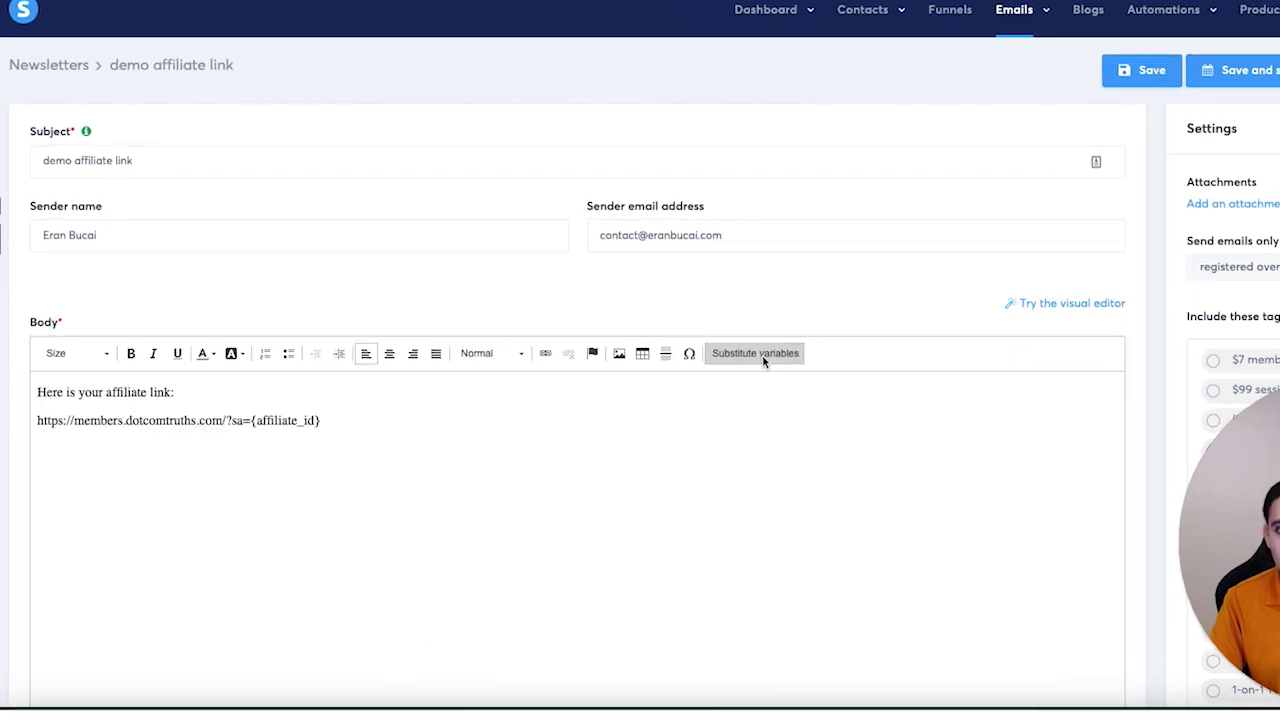
- Insert the Affiliate dashboard URL variable {affiliate_dashboard} into the body
left_click(631, 407)
left_click(746, 246)
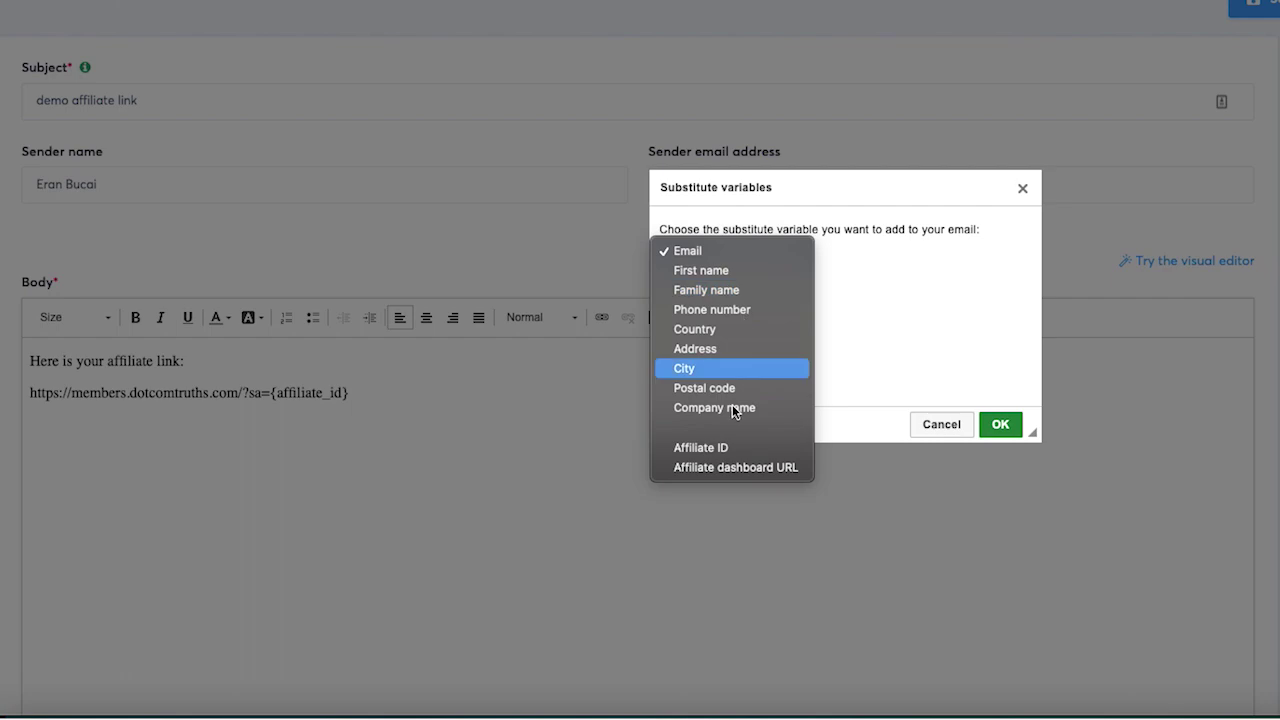
left_click(737, 466)
left_click(1003, 427)
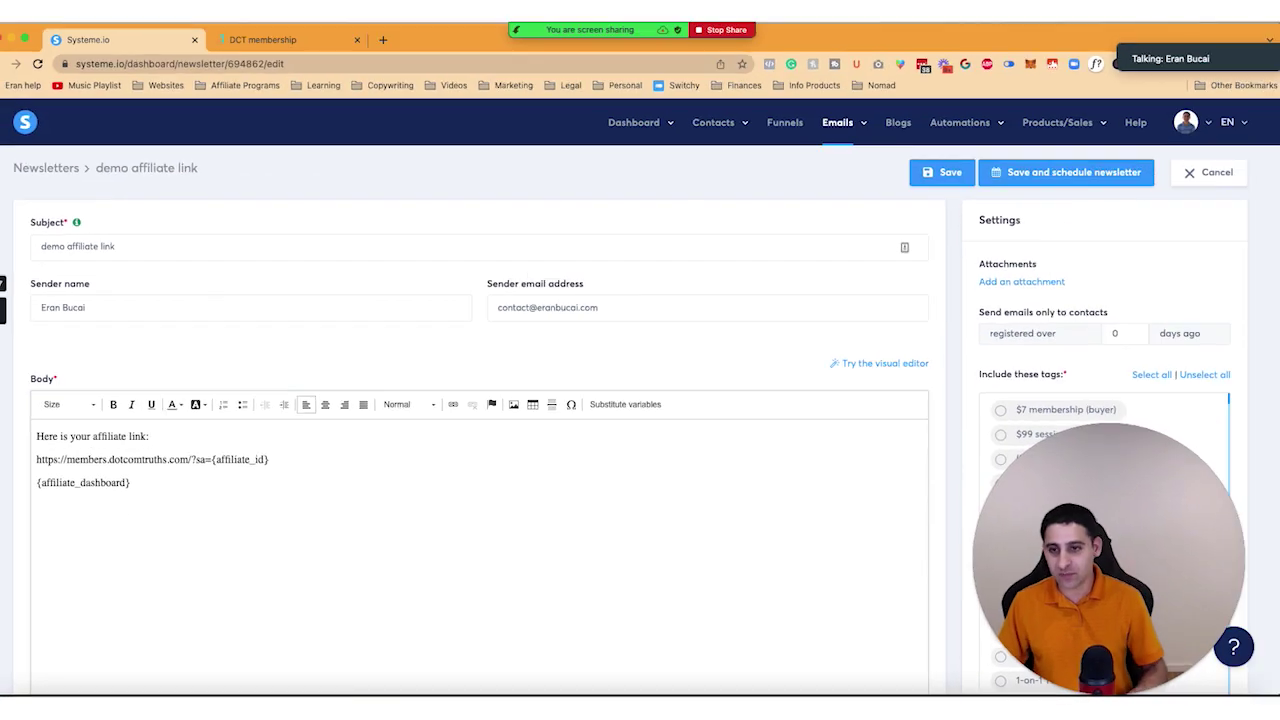
- Add a line inviting affiliates to see their generated leads and sales above the dashboard variable
key("Return")
type("Here is access to your affiliate dashboard to see all the leads and sales you")
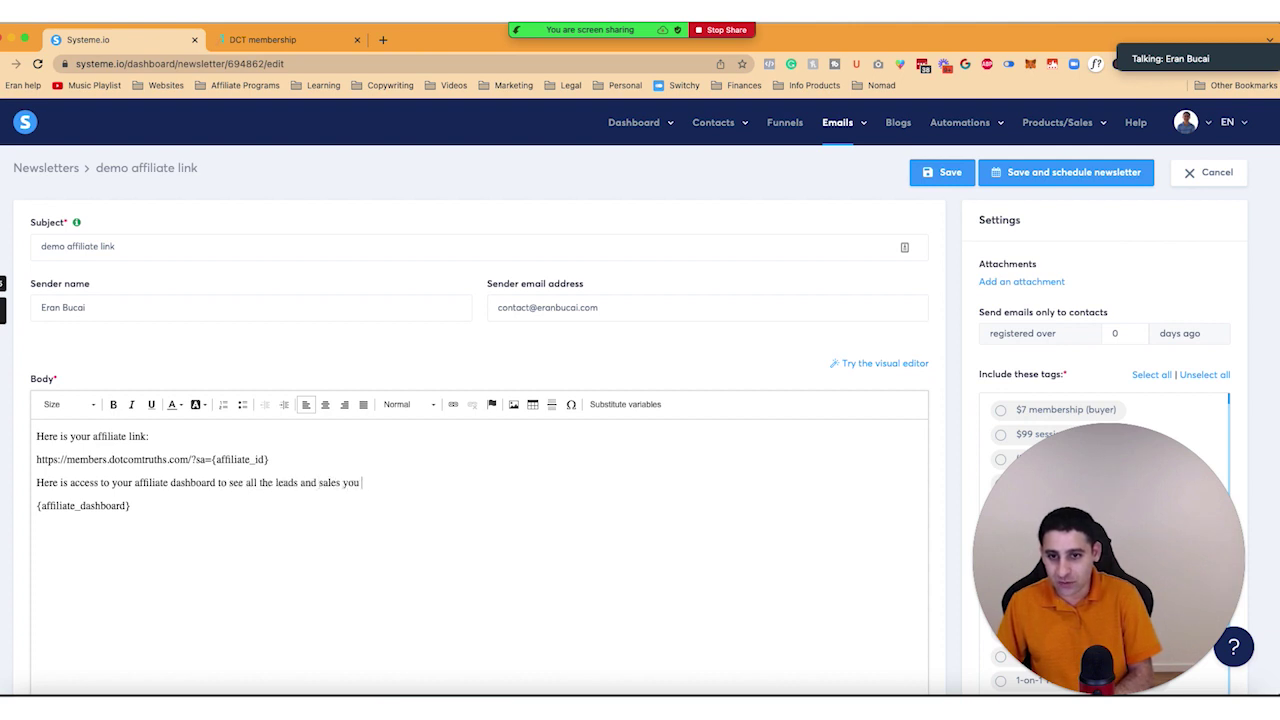
type(":")
key("Return")
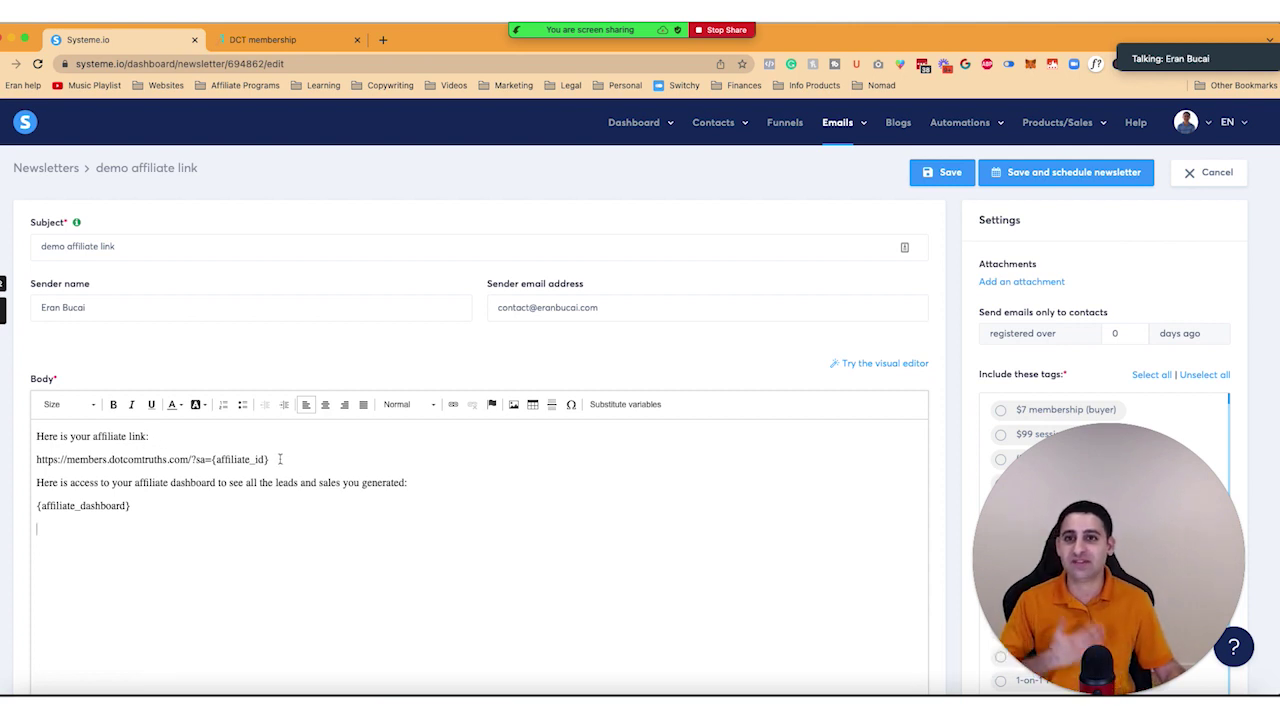
- Open the DCT membership order page from the sales page's pricing options and copy its URL
left_click(265, 42)
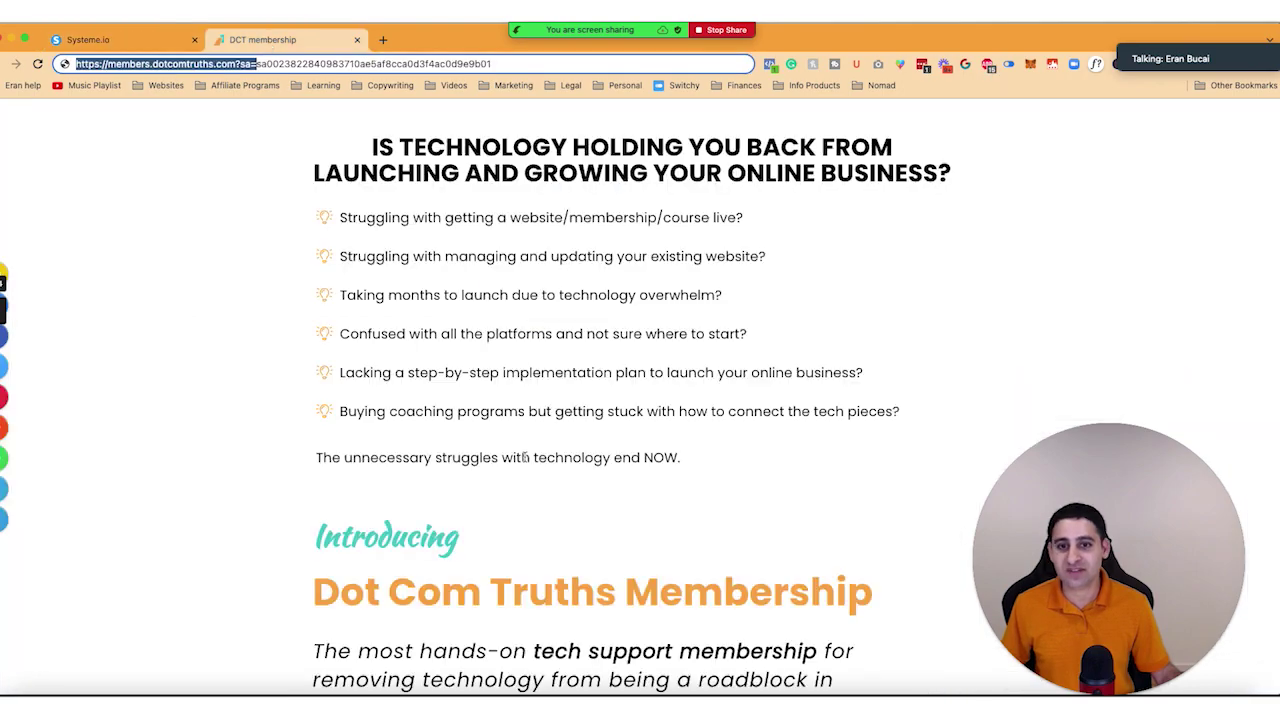
scroll(524, 457, "down", 5)
scroll(524, 457, "down", 5)
scroll(524, 457, "down", 5)
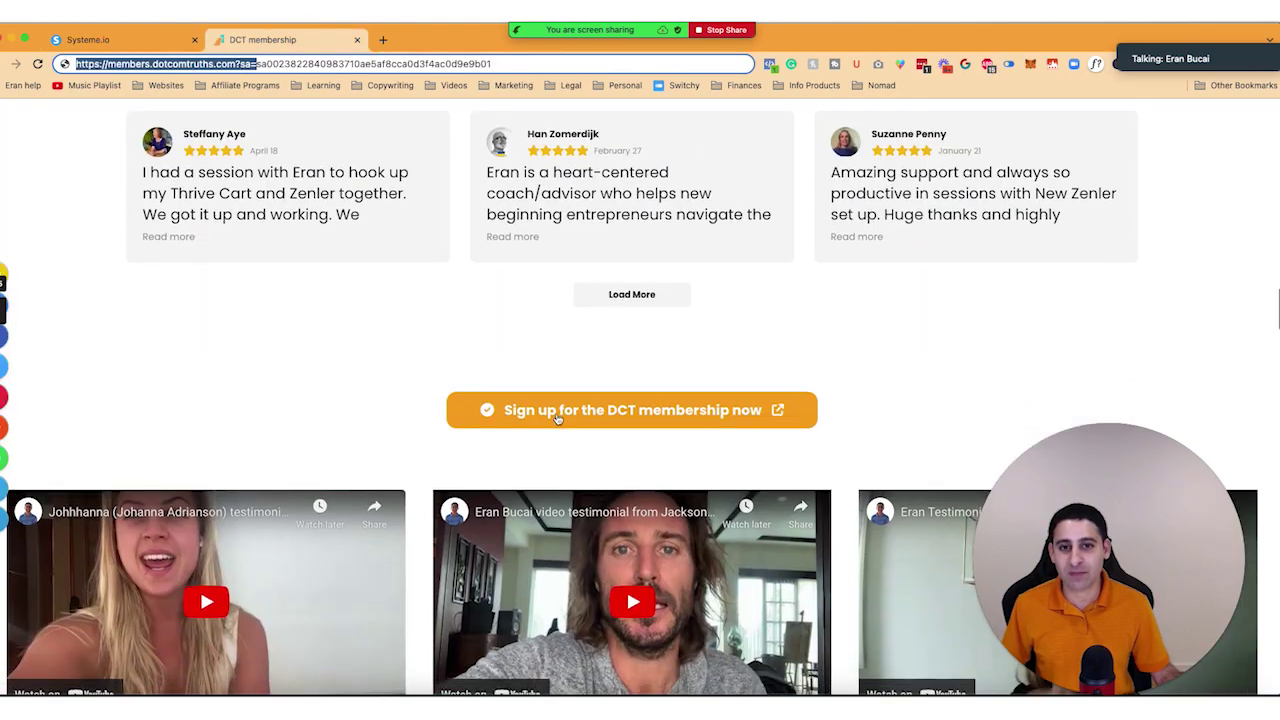
left_click(557, 418)
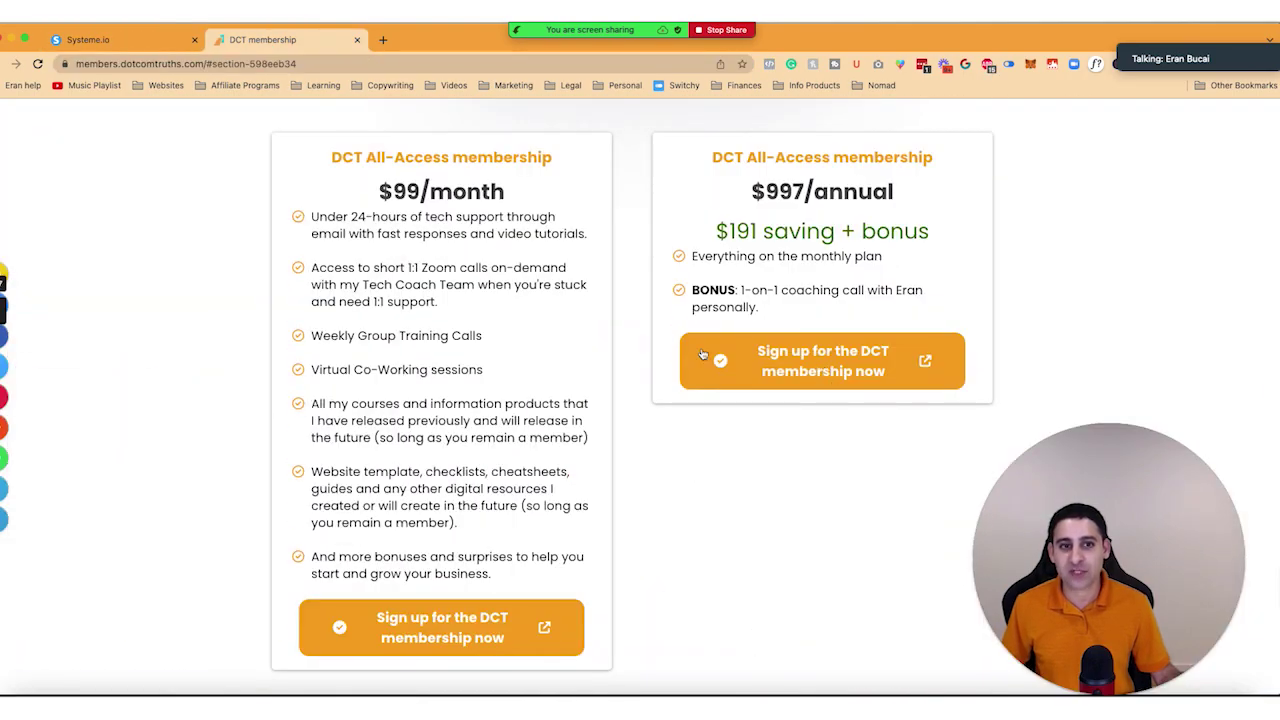
left_click(703, 354)
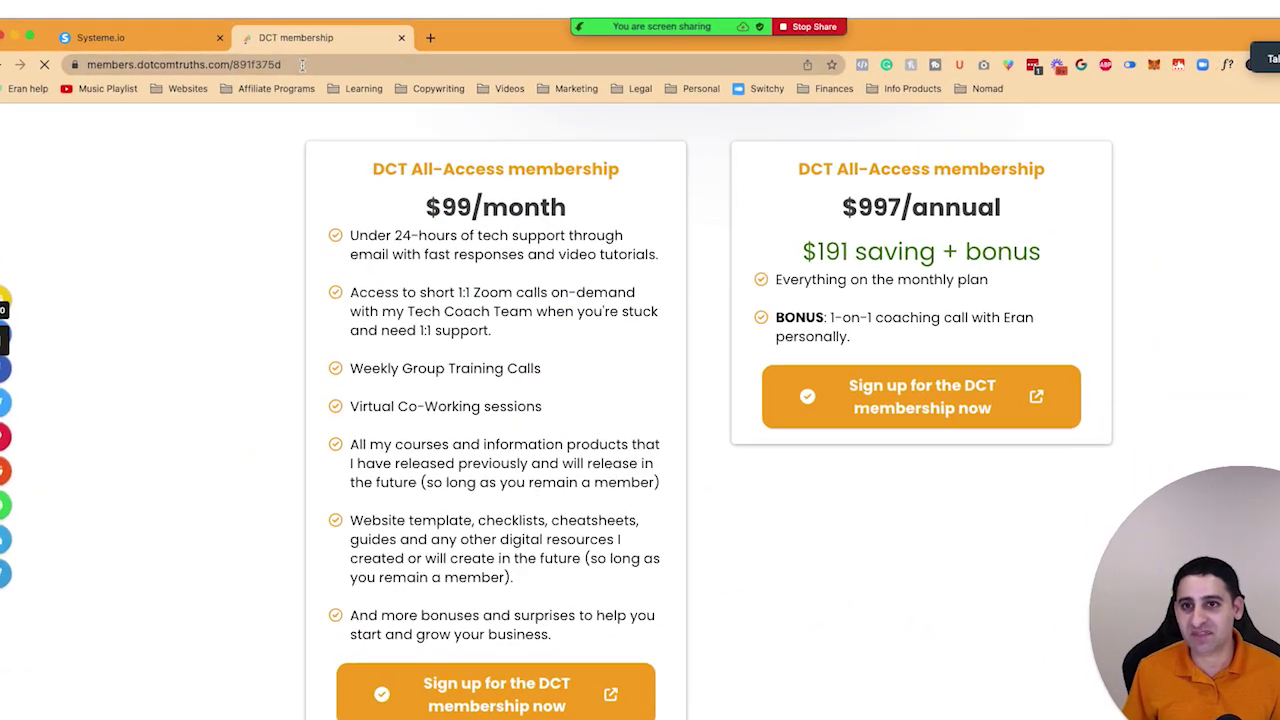
left_click(208, 63)
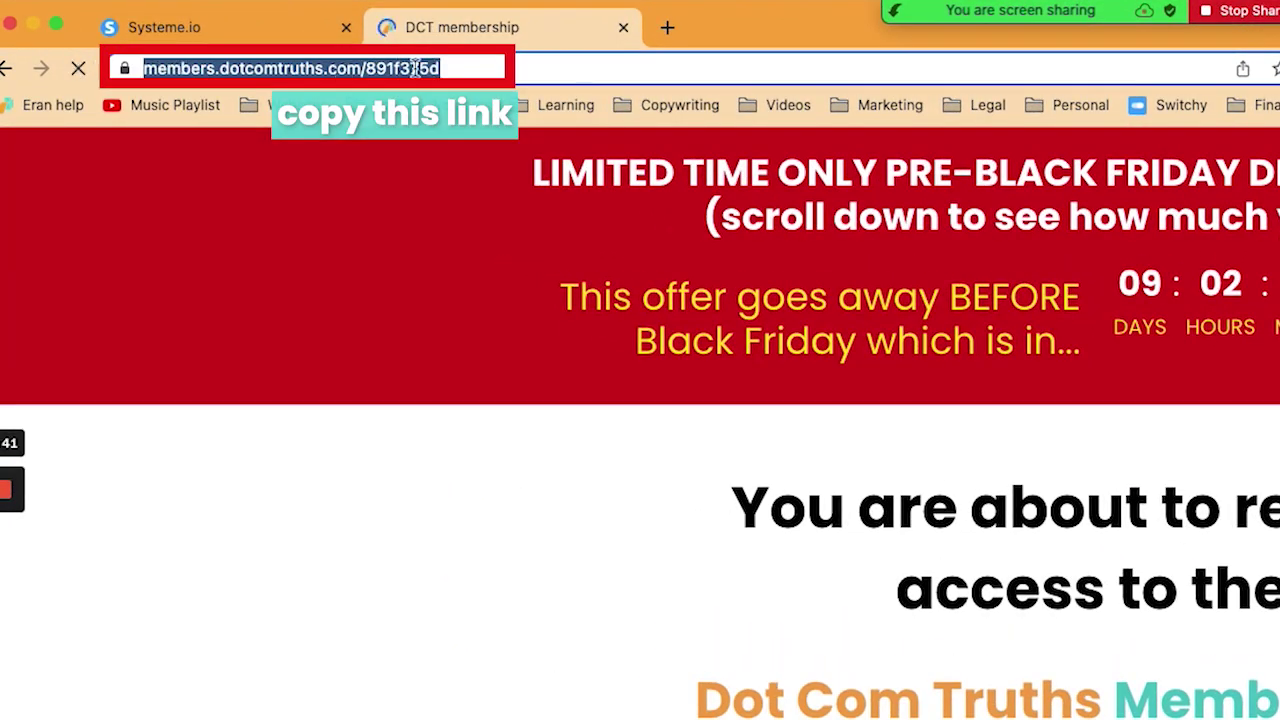
- Paste the order-page URL on a new line in the newsletter, ending in /?sa={affiliate_id}
left_click(160, 27)
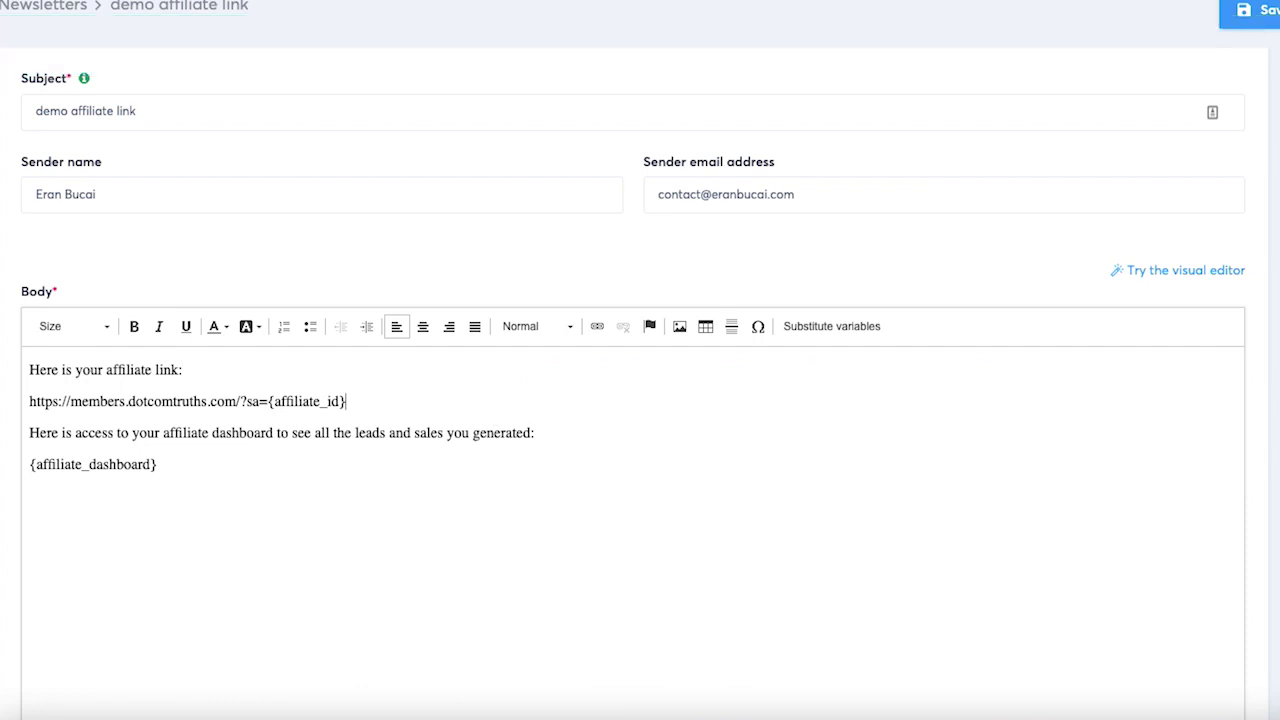
key("Return")
type("https://members.dotcomtruths.com/891f375d")
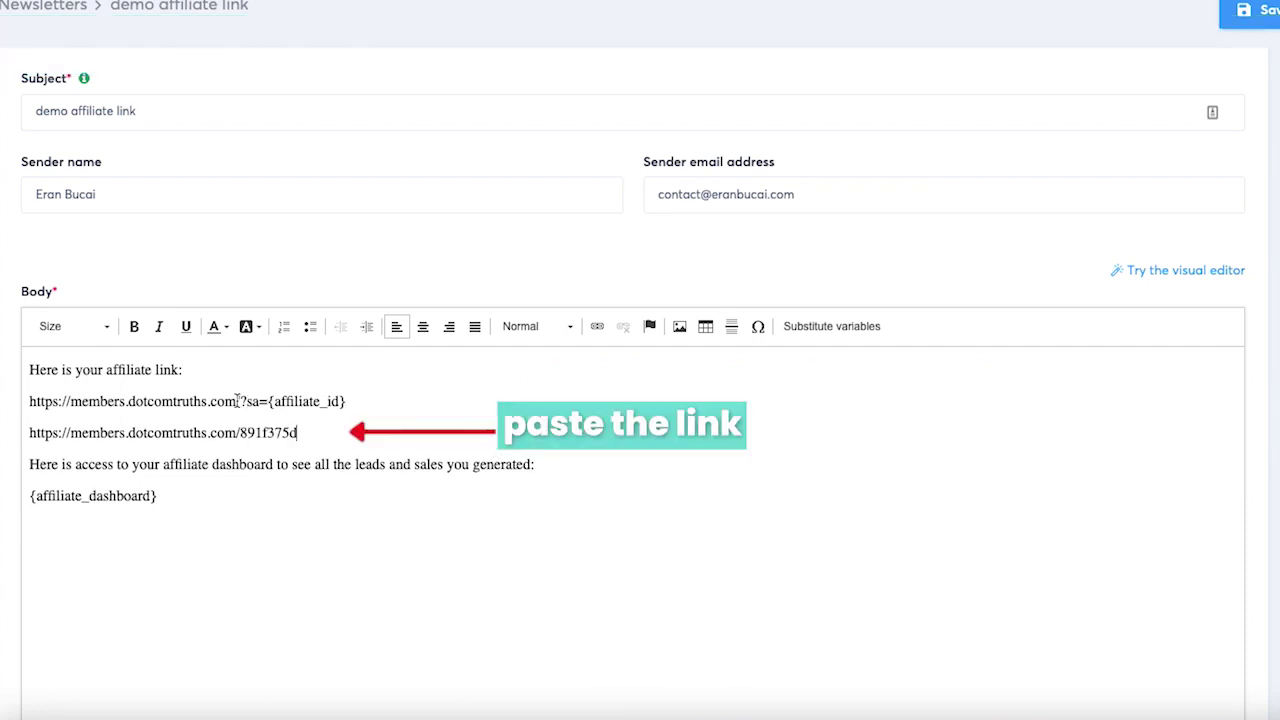
left_click(353, 433)
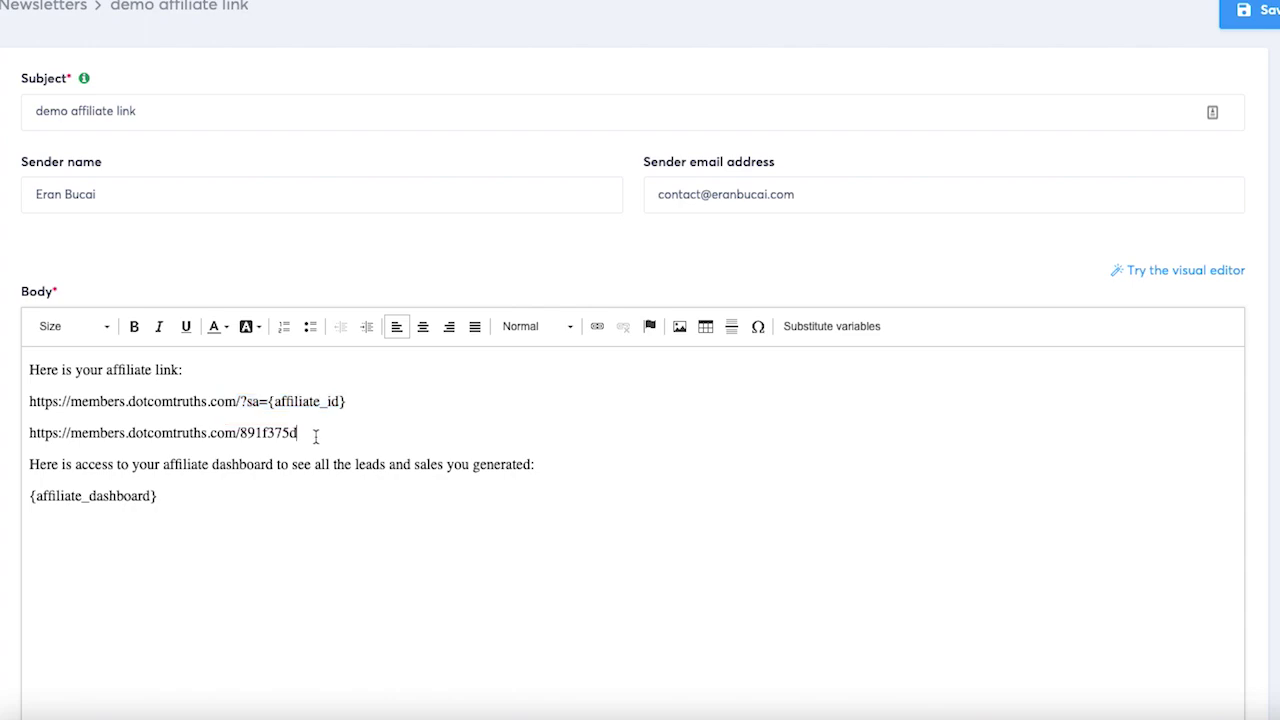
type("/?sa={affiliate_id}")
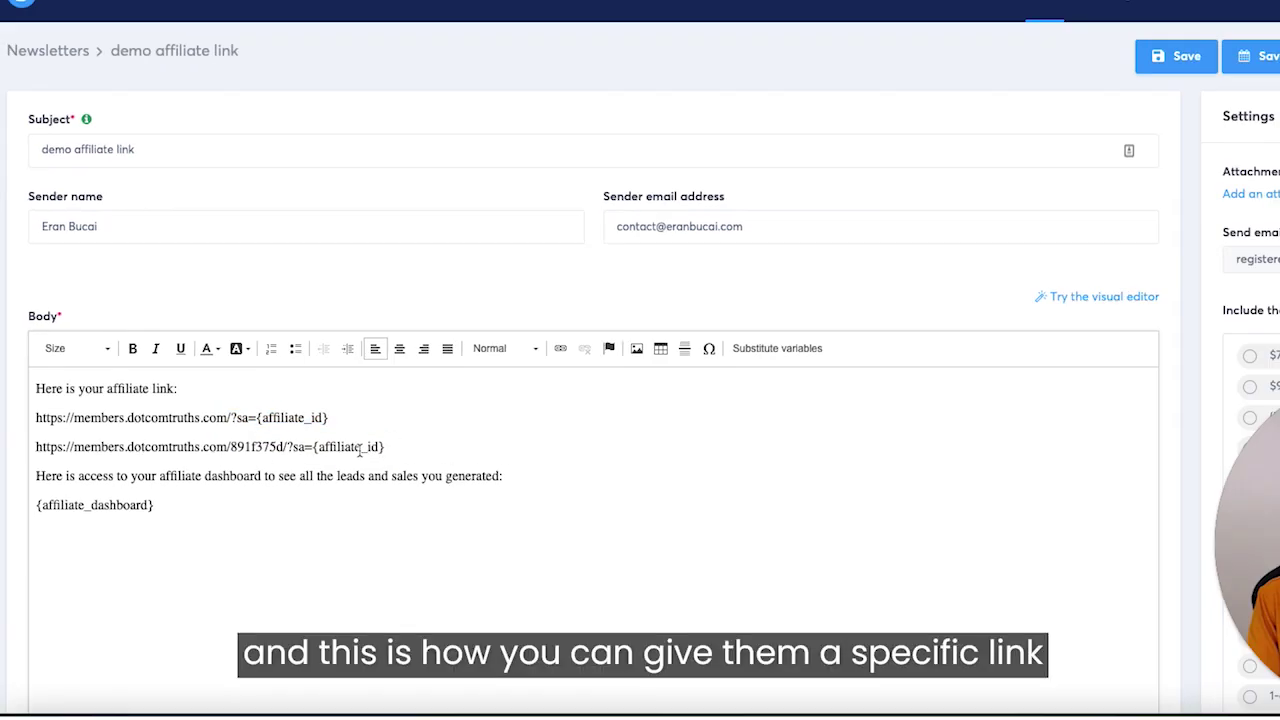